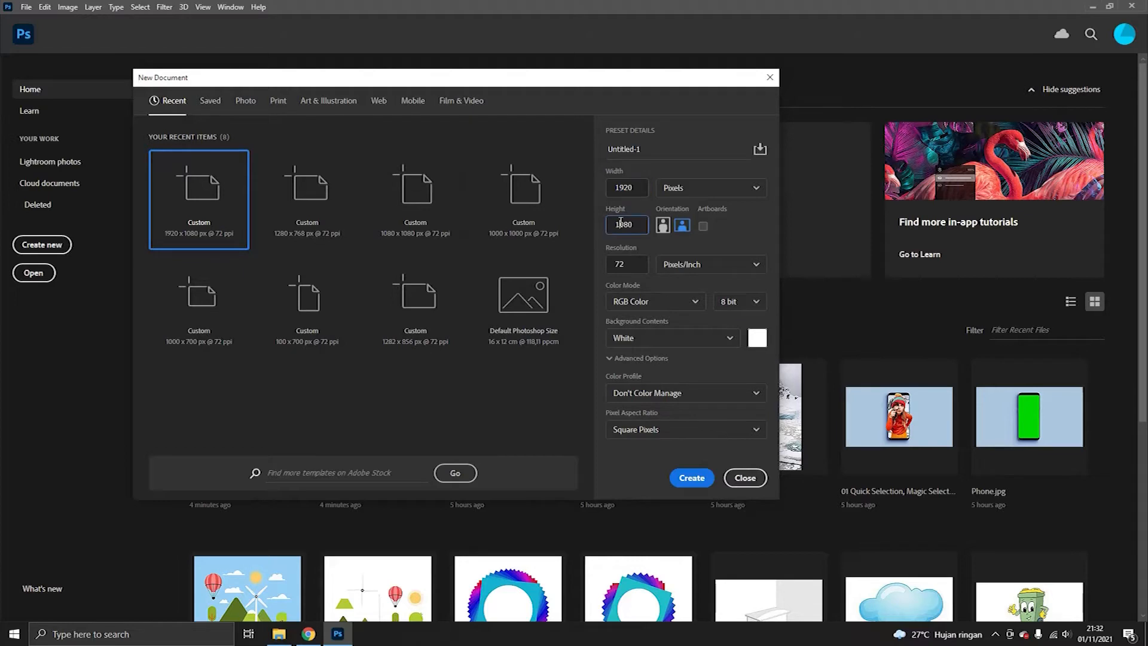
- Create a new 1920 x 1080 px document with a resolution of 100 pixels/inch
{"action": "left_click", "coordinate": [633, 188]}
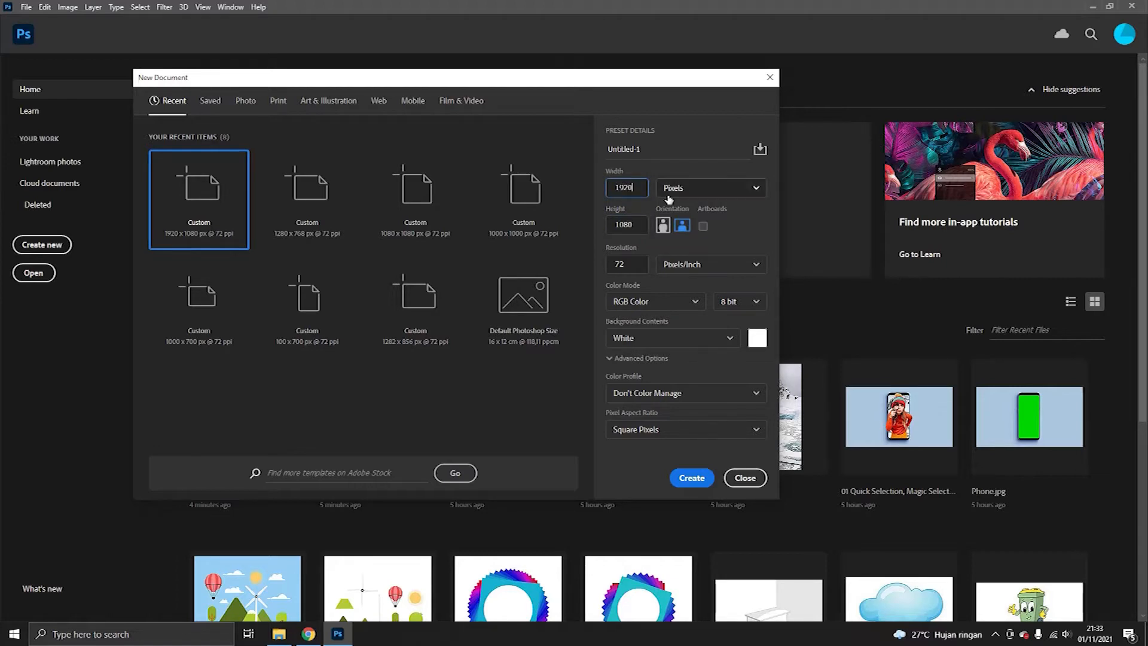
{"action": "left_click", "coordinate": [608, 262]}
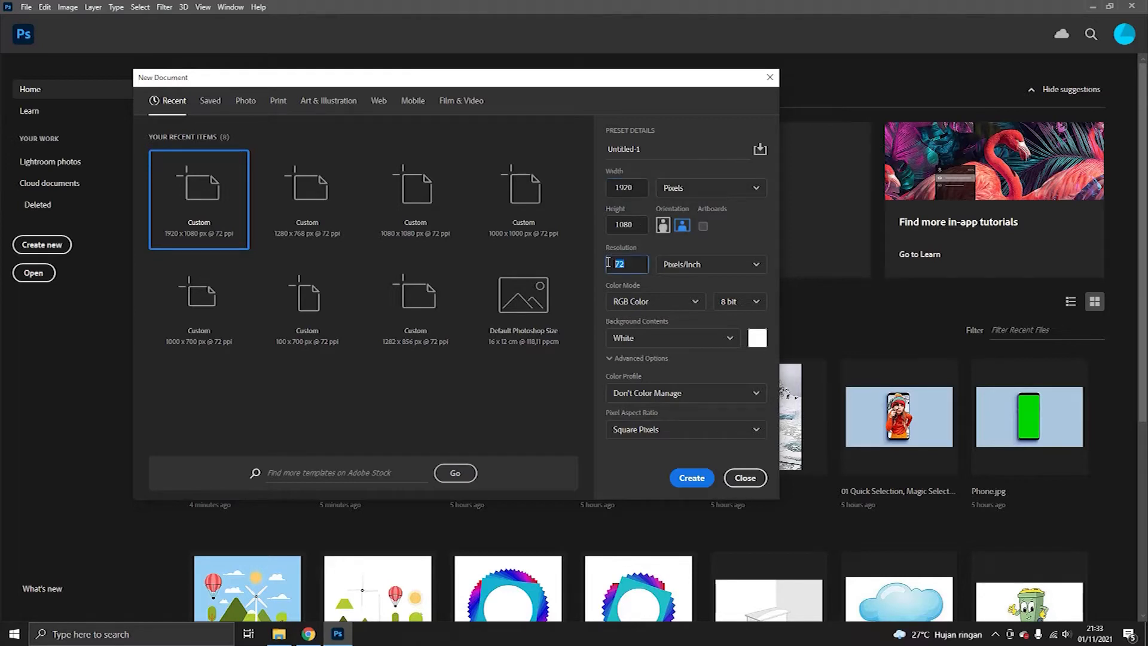
{"action": "type", "text": "100"}
{"action": "left_click", "coordinate": [703, 478]}
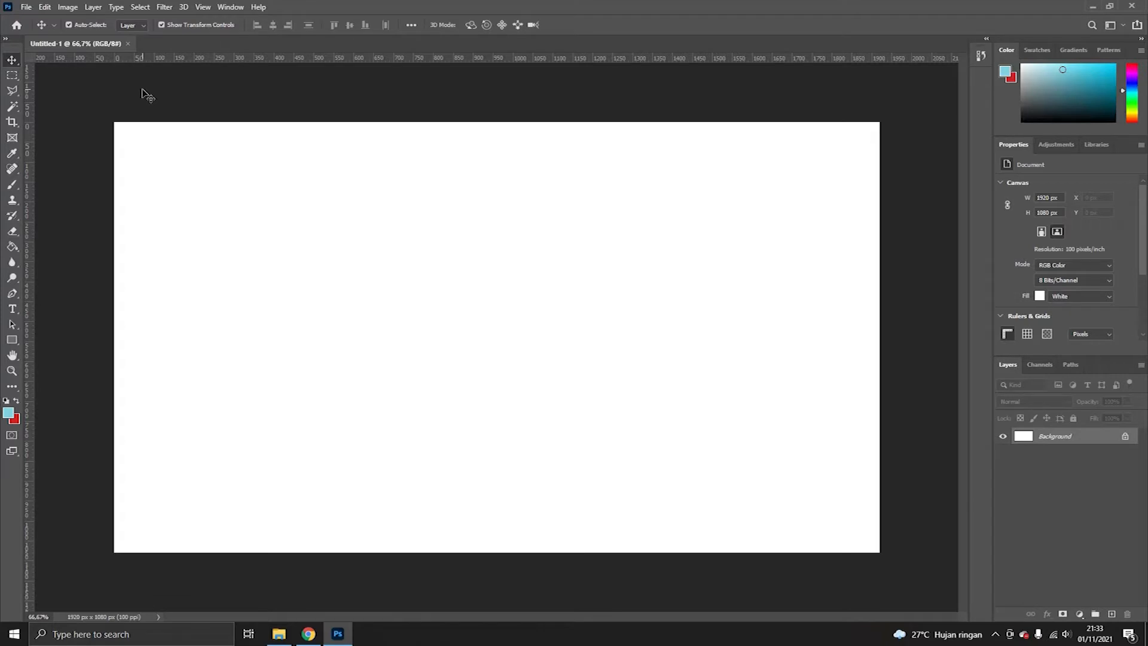
- Open the background image scn-0 00.png from the ~jst dlt folder
{"action": "left_click", "coordinate": [26, 8]}
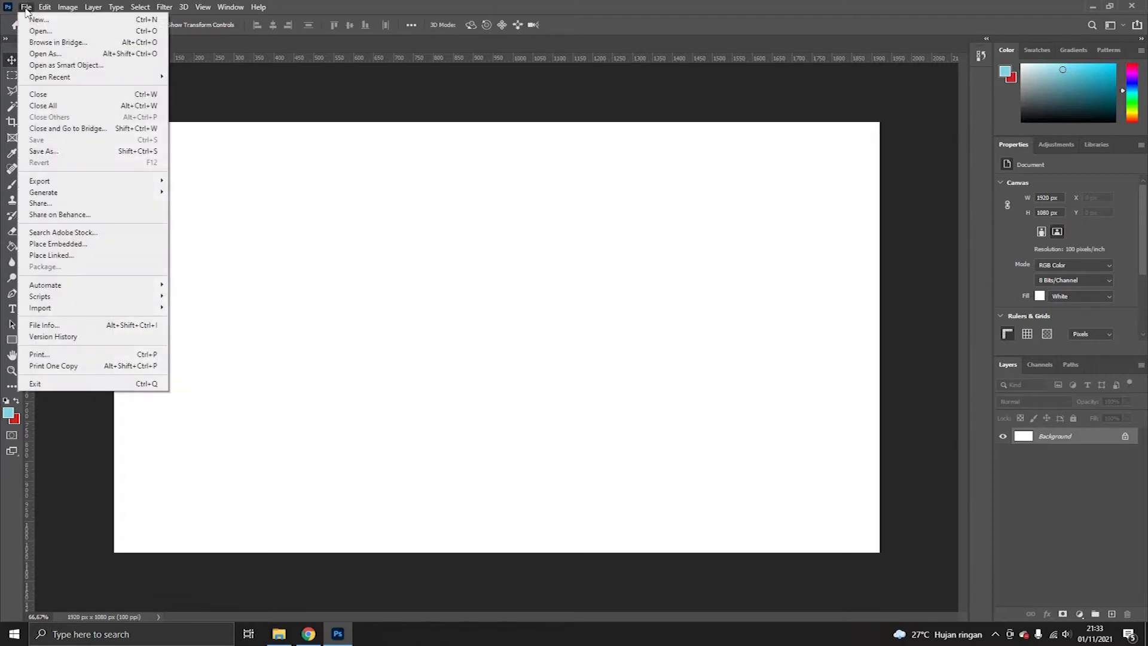
{"action": "left_click", "coordinate": [39, 30]}
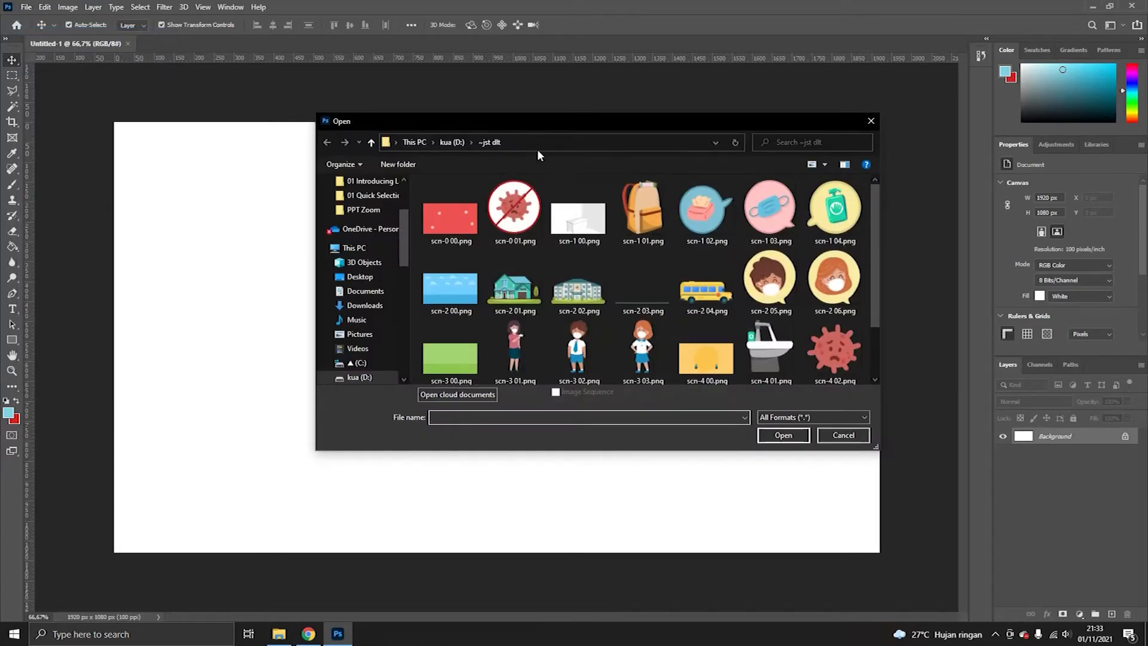
{"action": "left_click", "coordinate": [452, 215]}
{"action": "left_click", "coordinate": [574, 226]}
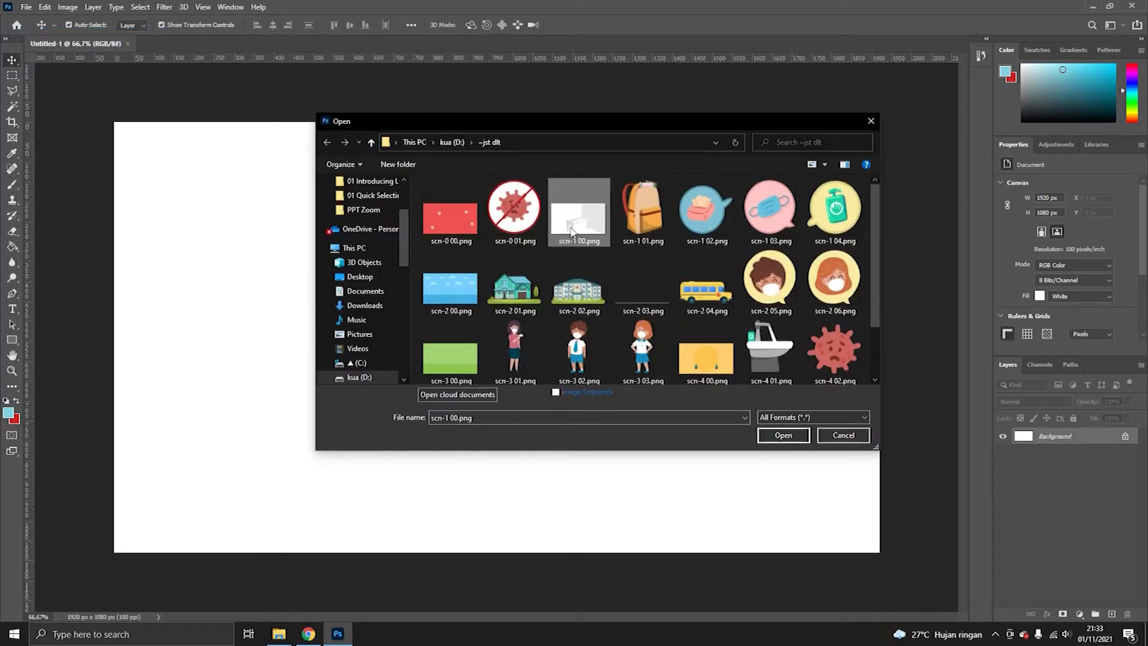
{"action": "left_click", "coordinate": [451, 210]}
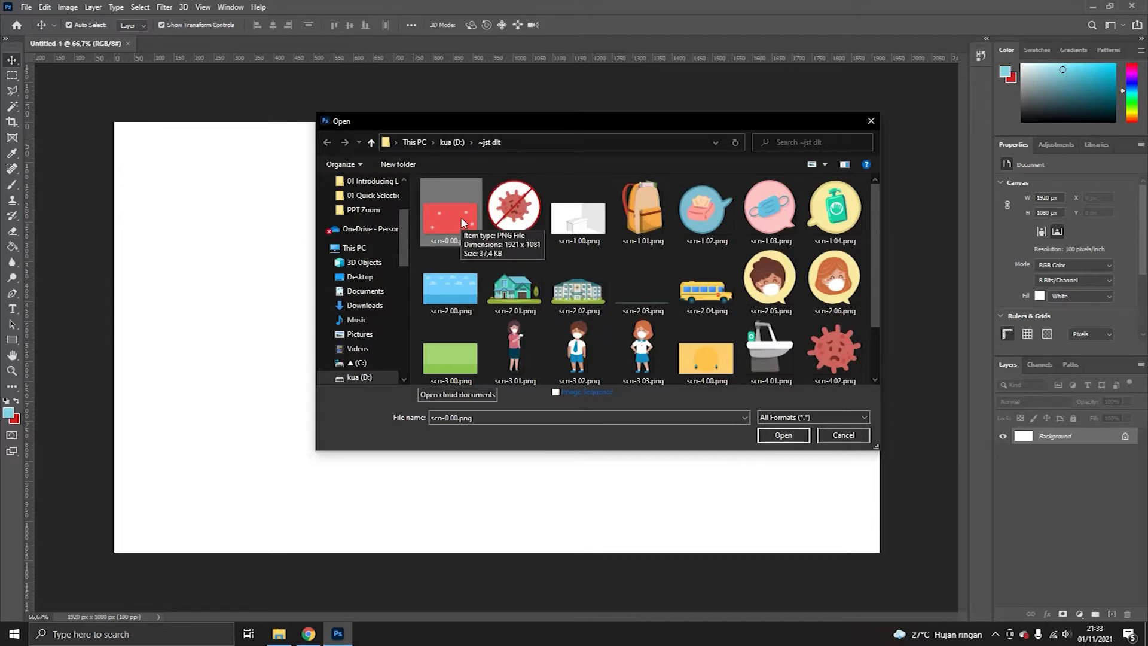
{"action": "left_click", "coordinate": [796, 436]}
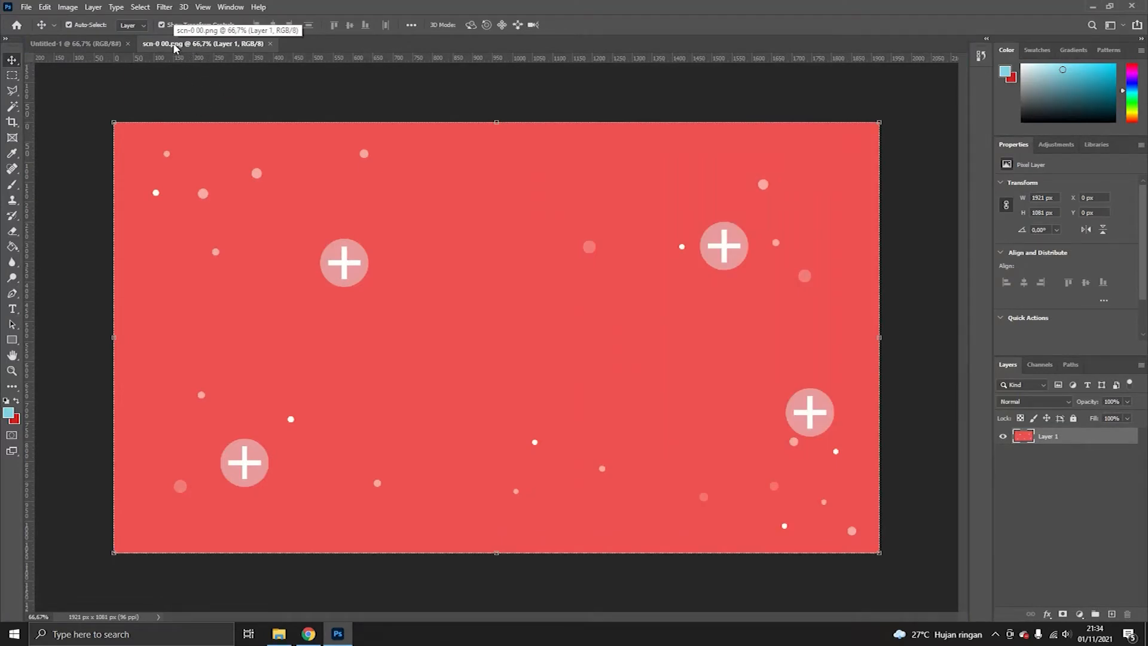
- Copy the red background image into the new document, close its source window, and align it to fill the canvas
{"action": "left_click", "coordinate": [96, 43]}
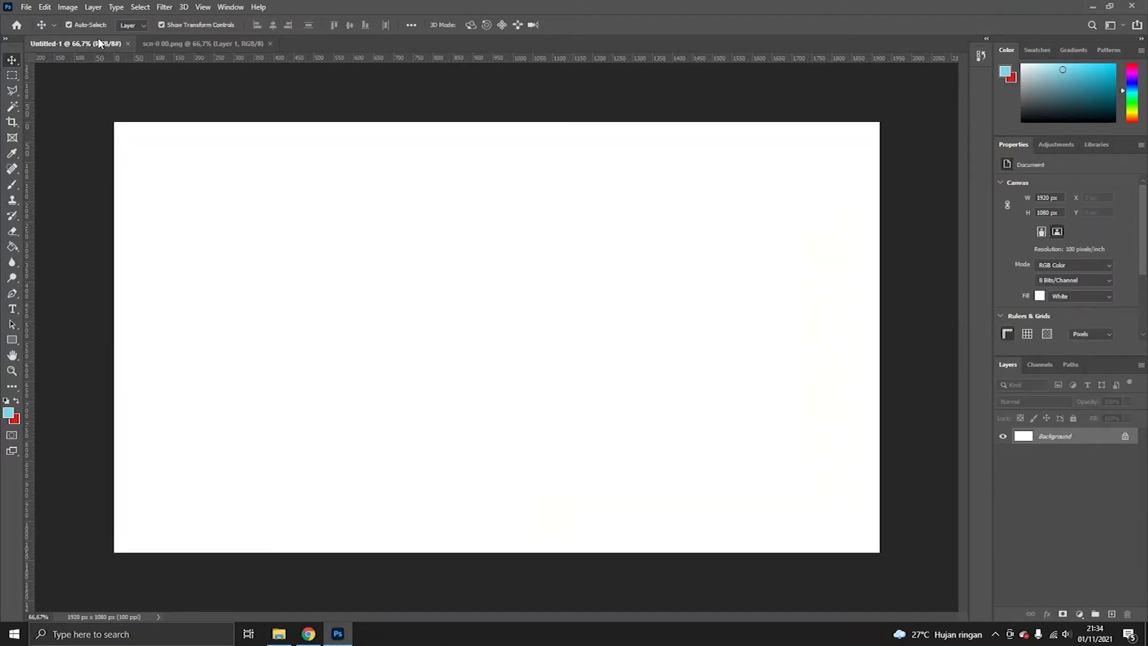
{"action": "left_click", "coordinate": [171, 45]}
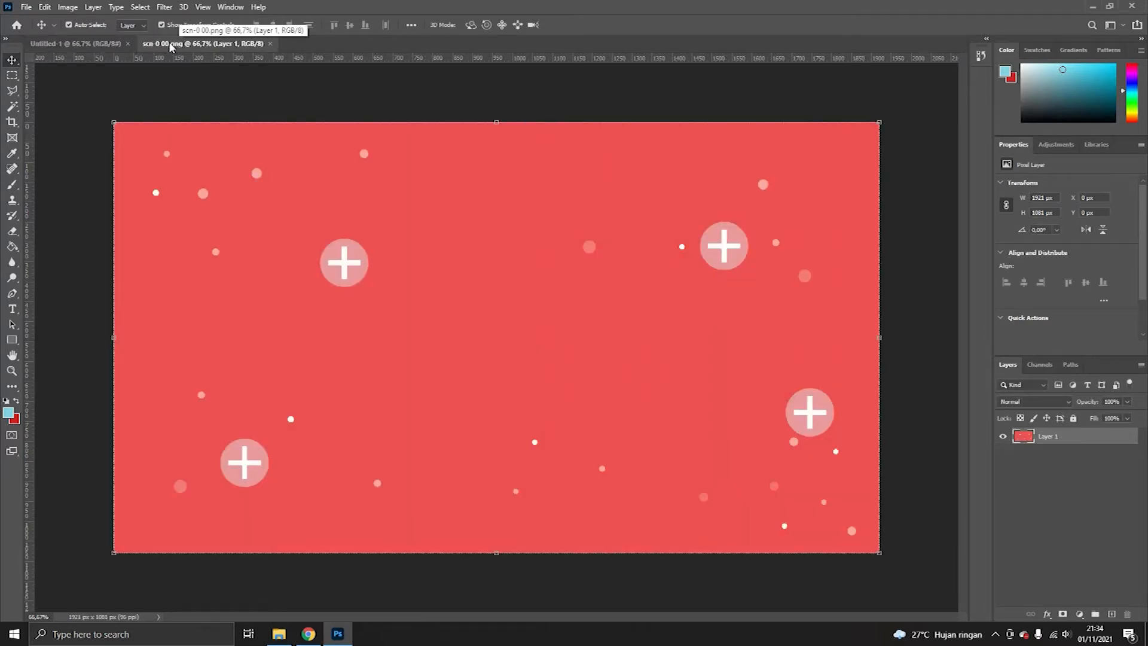
{"action": "left_click_drag", "start_coordinate": [171, 46], "coordinate": [388, 103]}
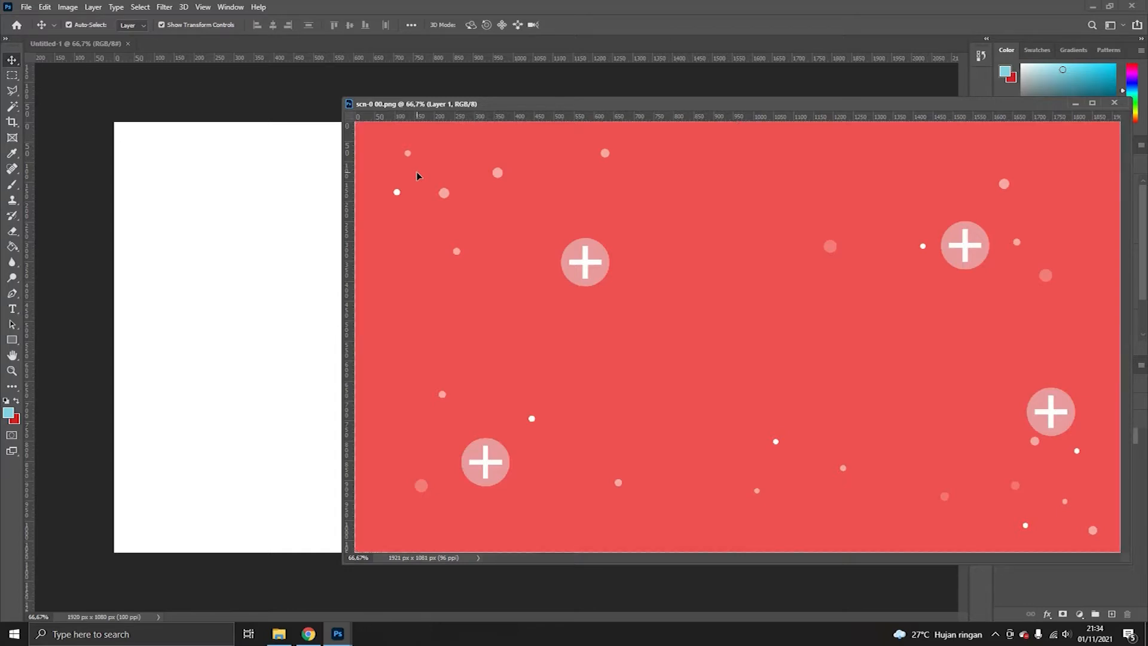
{"action": "left_click_drag", "start_coordinate": [416, 173], "coordinate": [222, 201]}
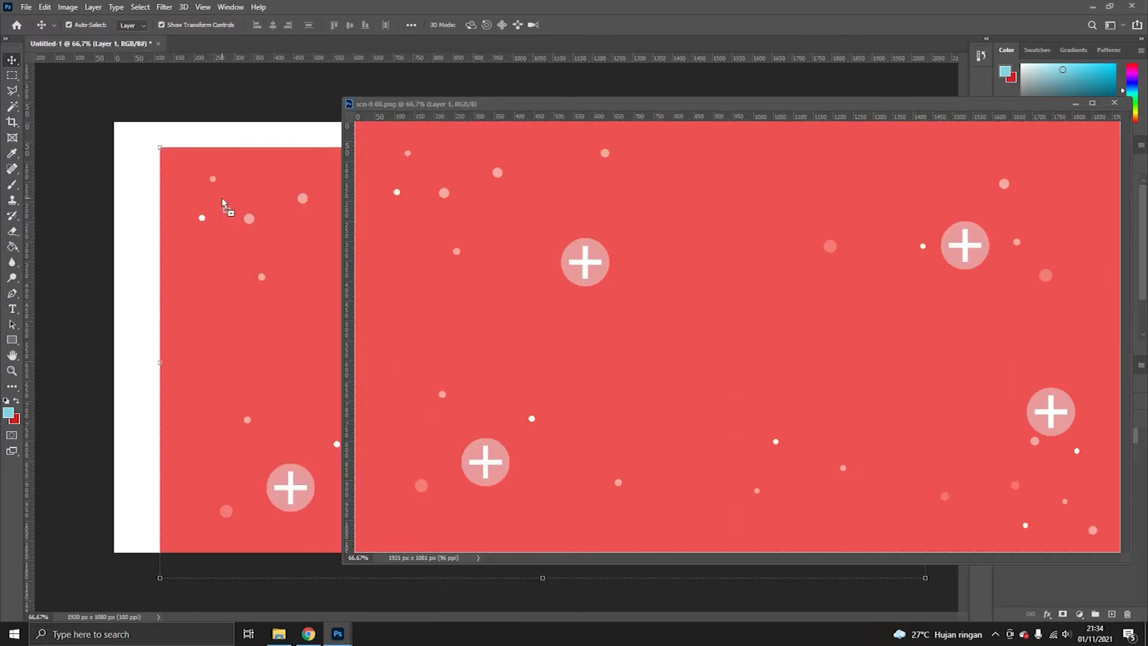
{"action": "left_click", "coordinate": [1114, 103]}
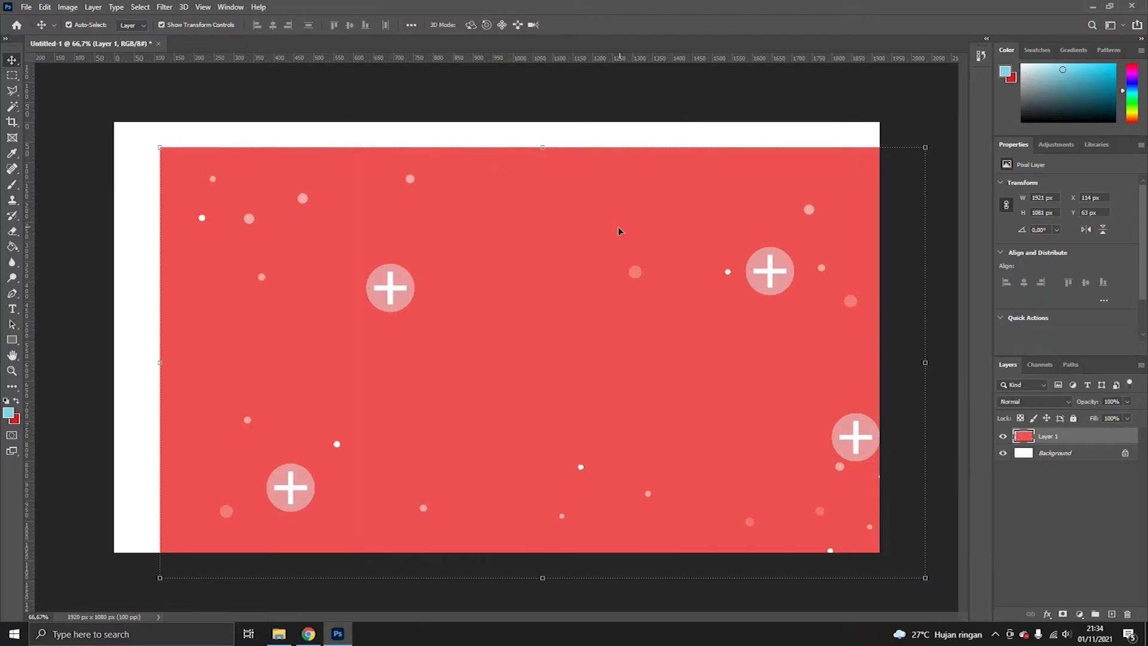
{"action": "left_click_drag", "start_coordinate": [606, 235], "coordinate": [566, 211]}
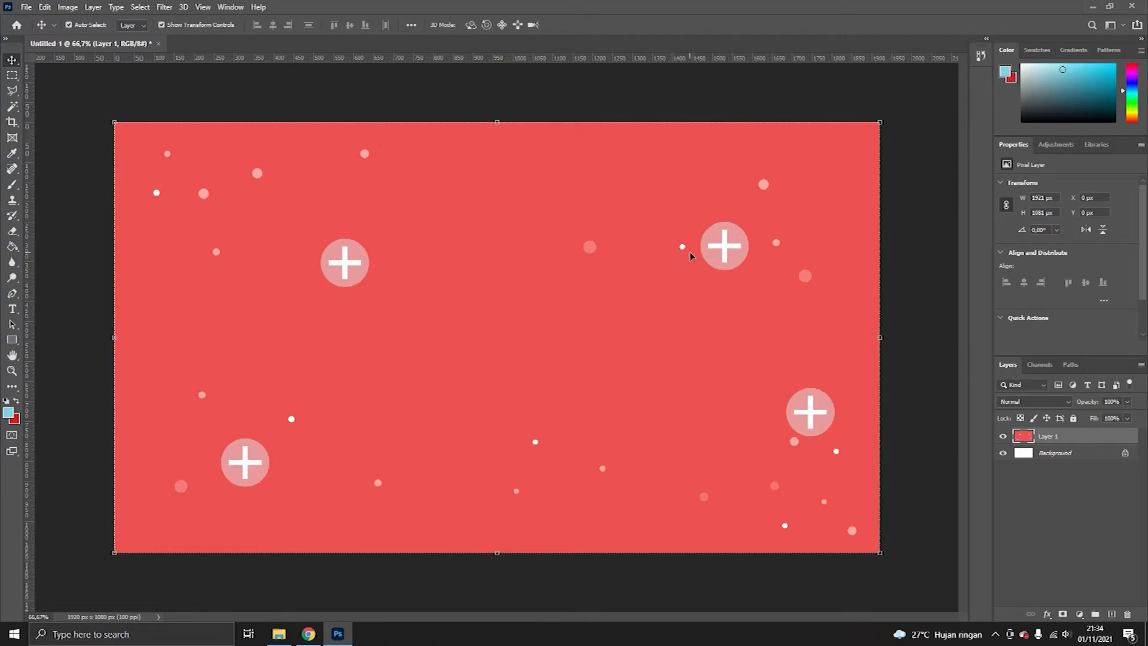
- Open the no-virus icon image scn-0 01.png from the same folder
{"action": "left_click", "coordinate": [27, 7]}
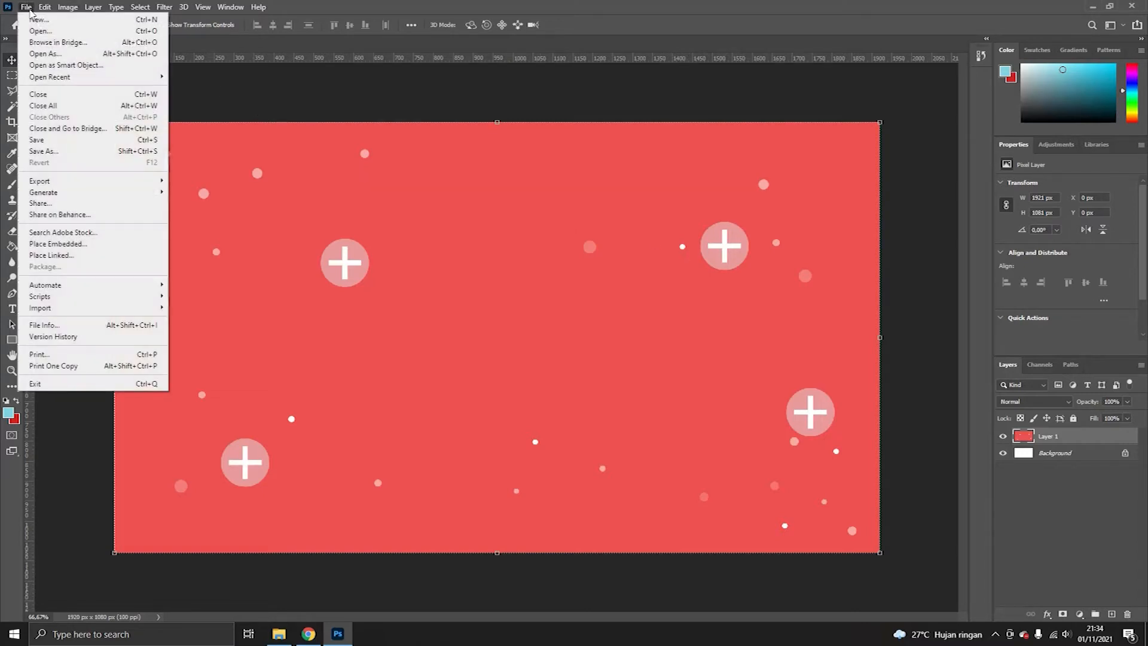
{"action": "left_click", "coordinate": [36, 33]}
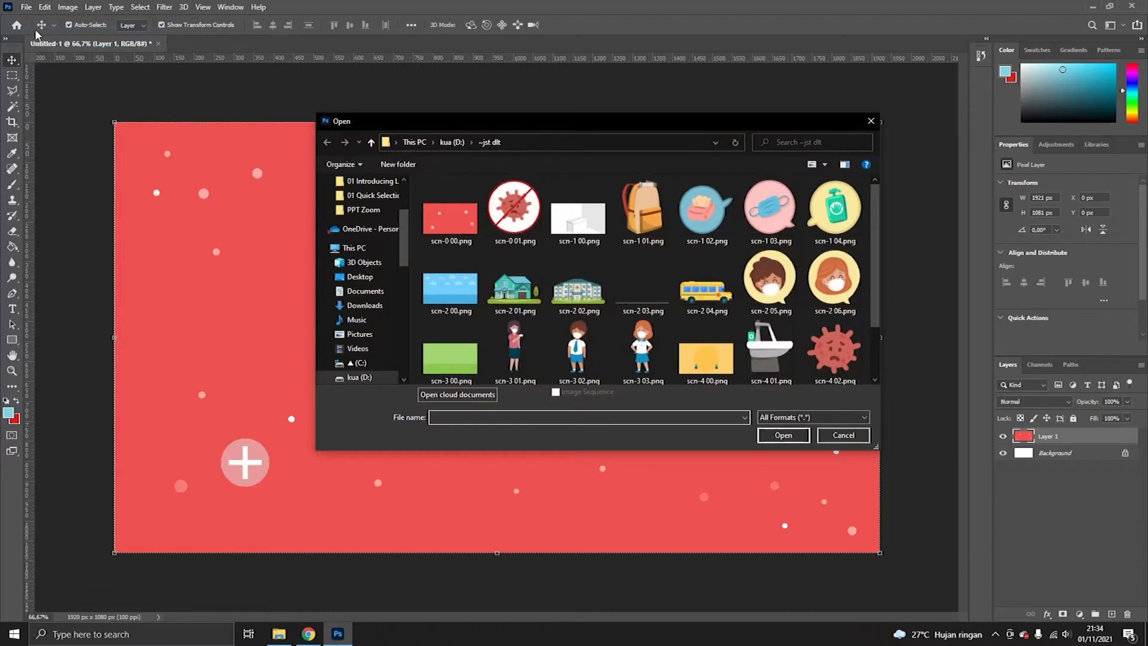
{"action": "left_click", "coordinate": [538, 216]}
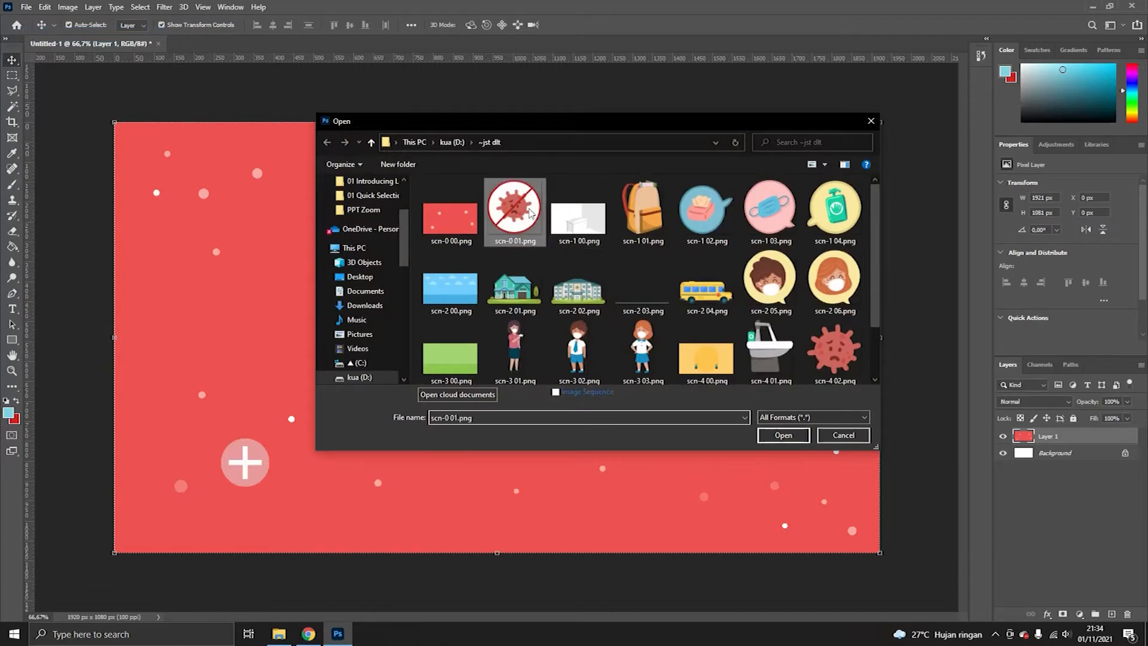
{"action": "left_click", "coordinate": [776, 437]}
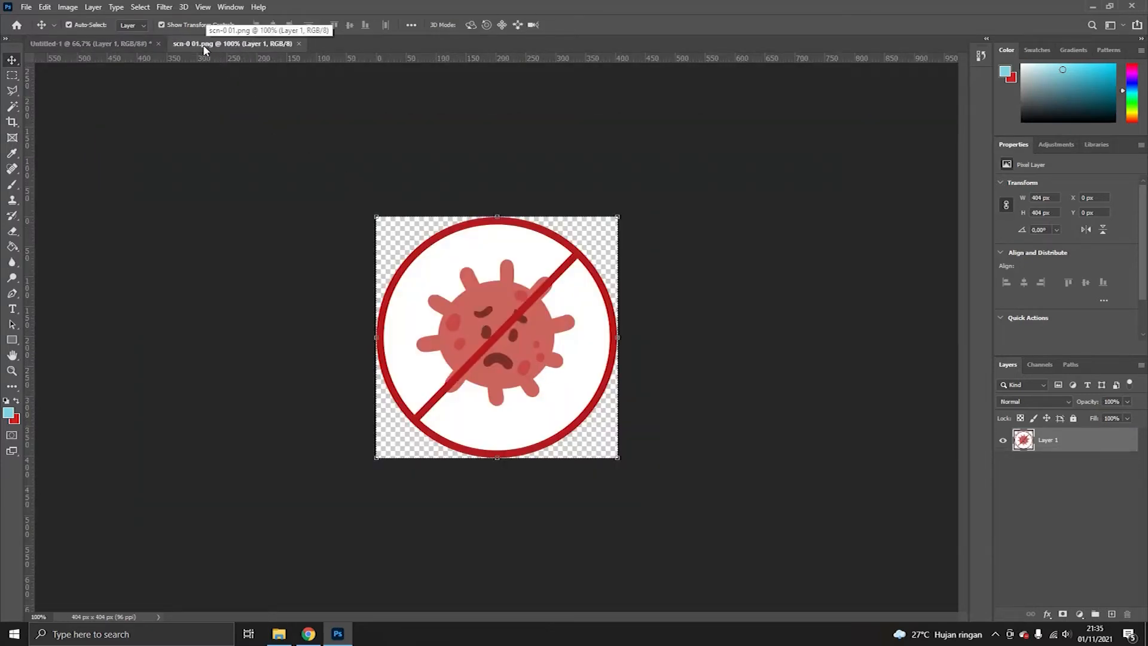
- Copy the no-virus icon into the new document near the top centre and close its source window
{"action": "left_click_drag", "start_coordinate": [204, 49], "coordinate": [713, 154]}
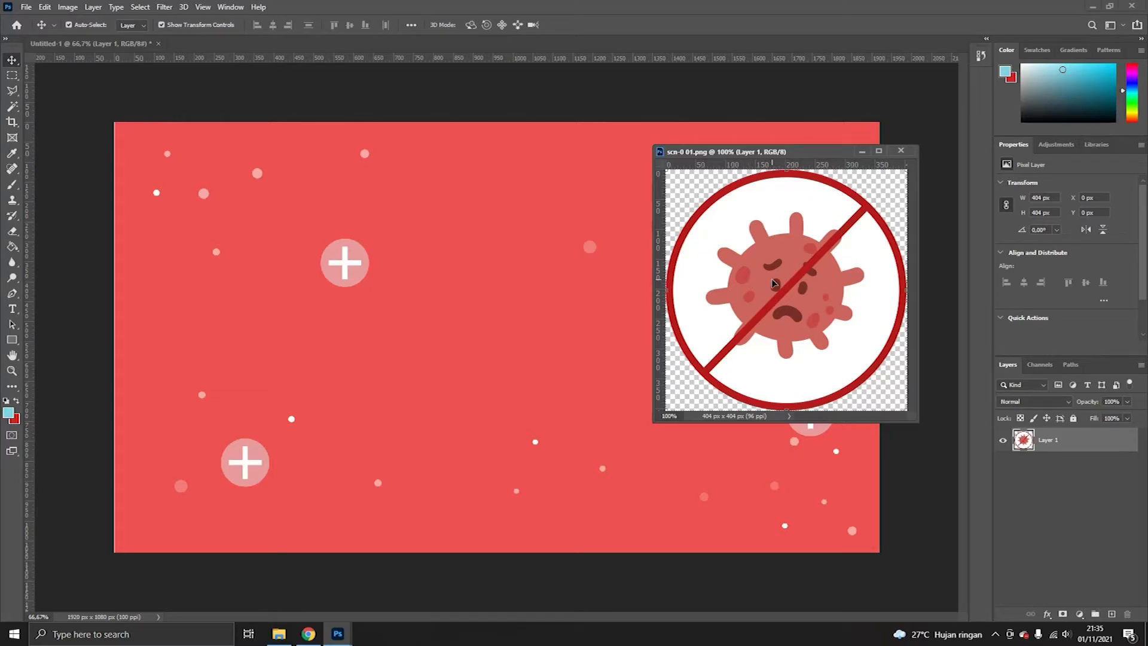
{"action": "left_click_drag", "start_coordinate": [774, 283], "coordinate": [472, 216]}
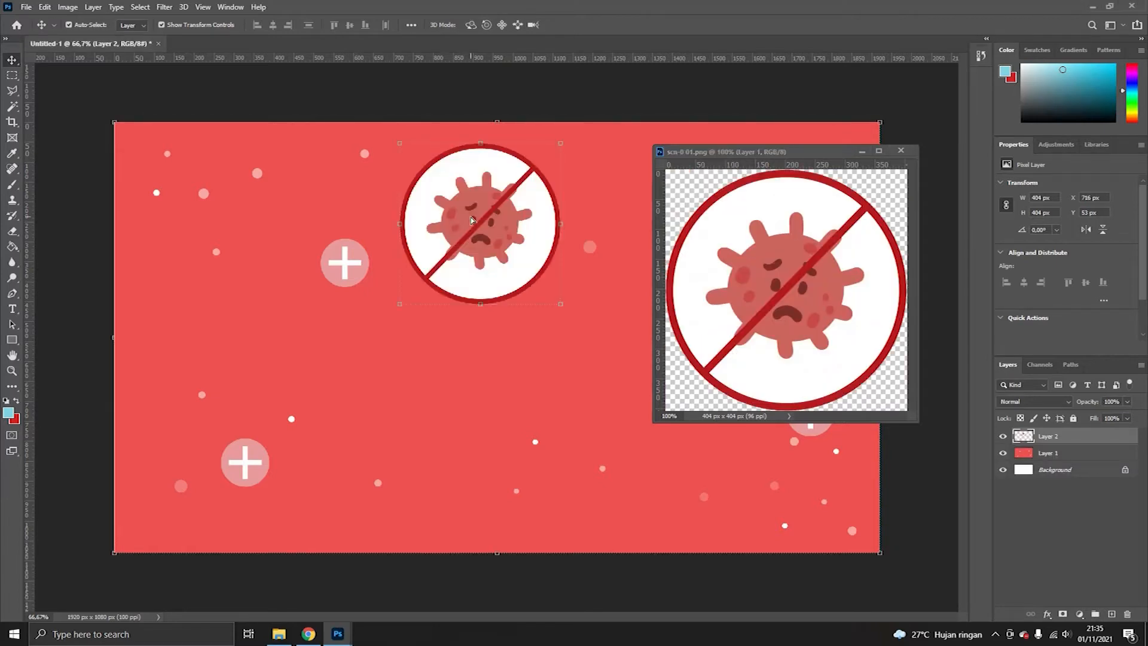
{"action": "left_click", "coordinate": [906, 153]}
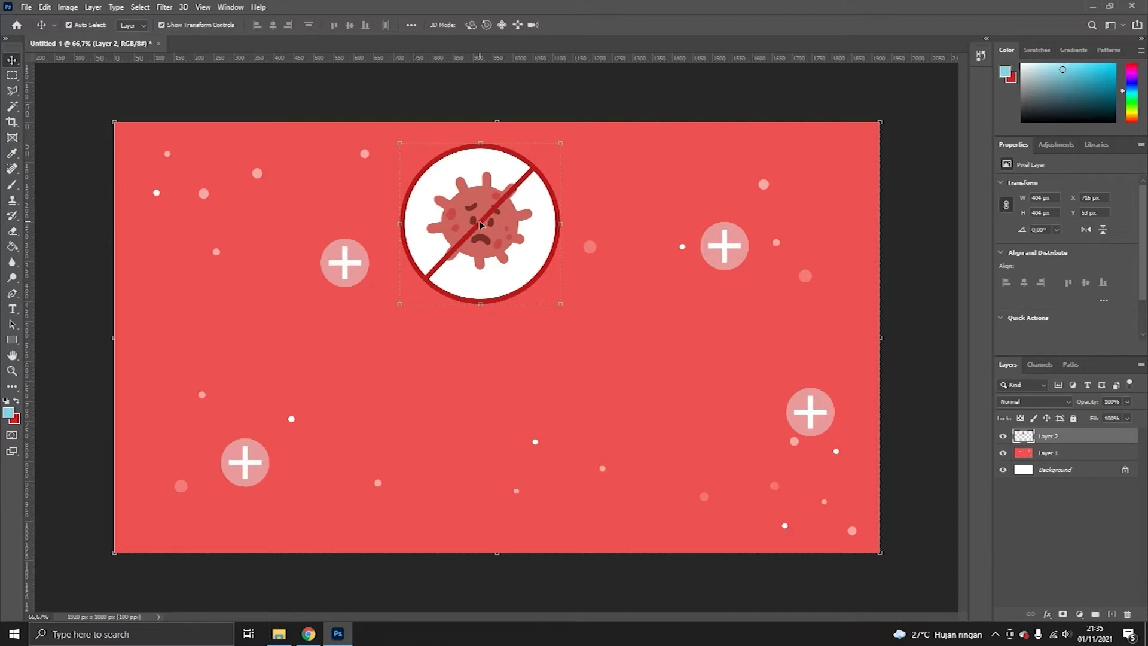
- Free-transform the icon to scale it down to about 345 x 345 px
{"action": "key", "text": "ctrl+t"}
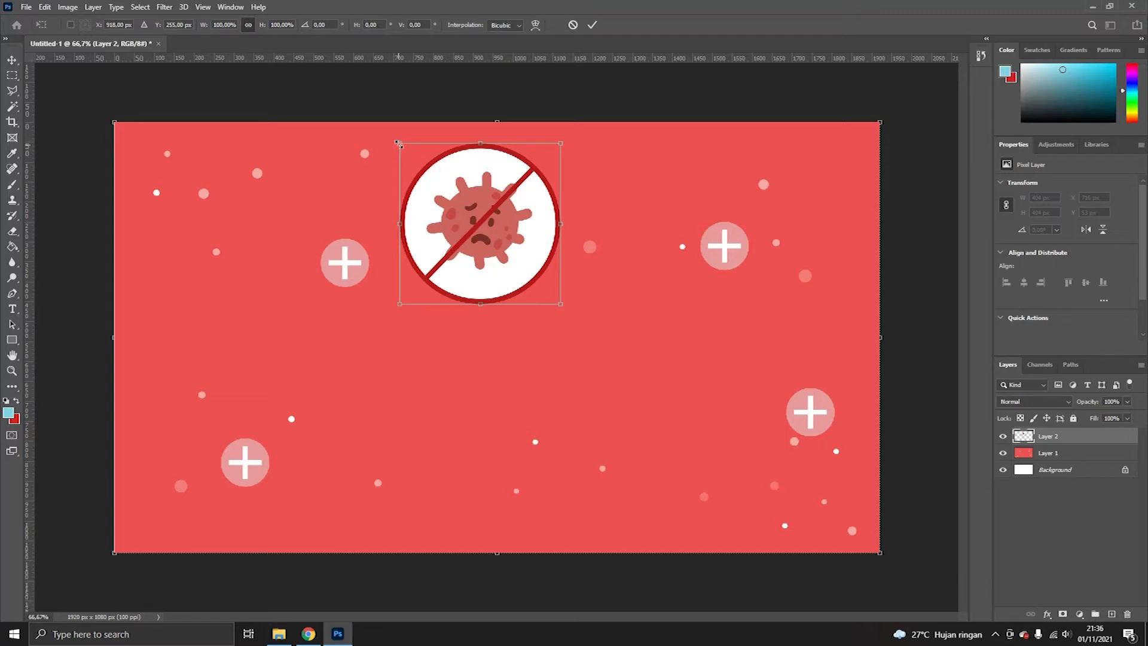
{"action": "left_click_drag", "start_coordinate": [398, 145], "coordinate": [422, 166]}
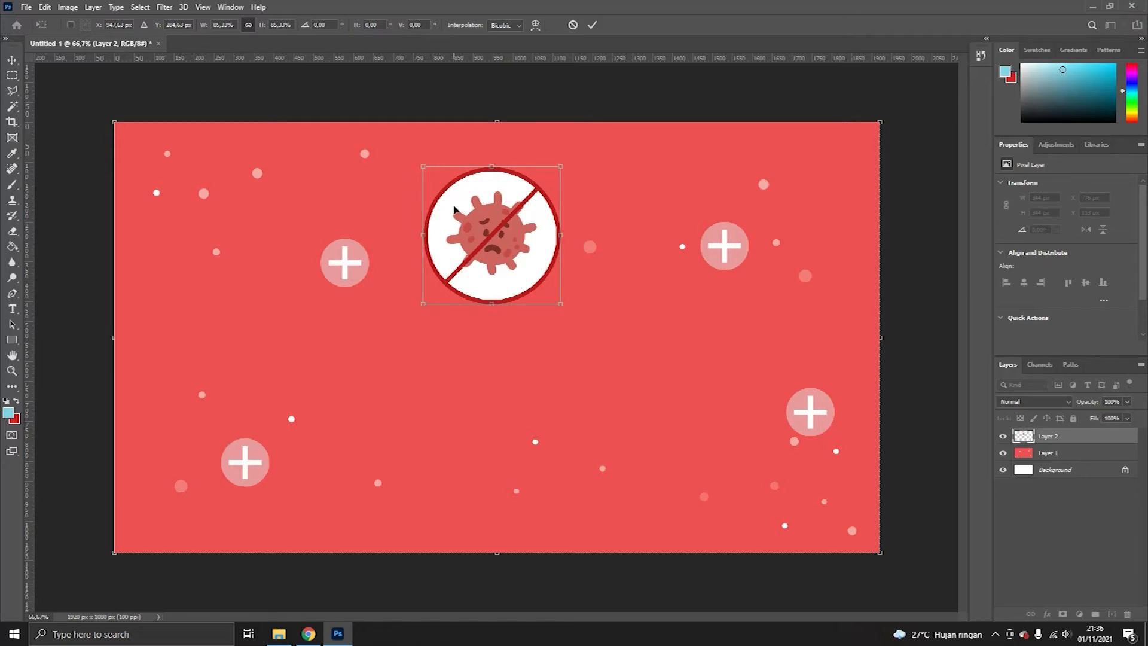
{"action": "key", "text": "Return"}
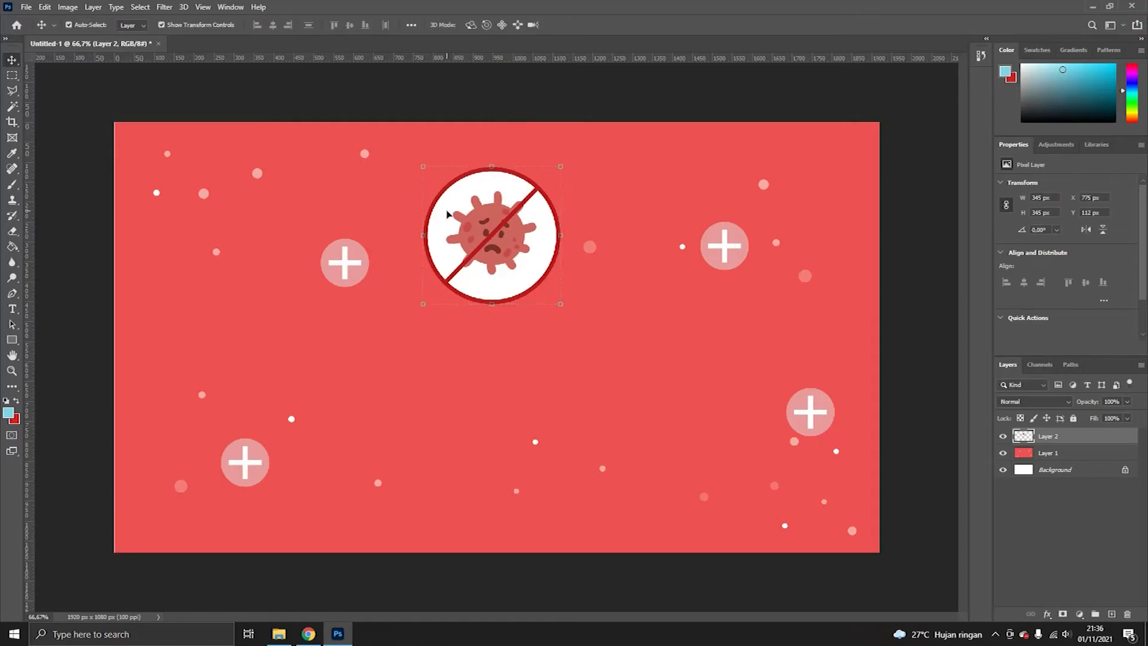
- Add a two-line title "PROTOKOL KESEHATAN SEKOLAH / DI MASA PANDEMI COVID-19" below the icon with the Horizontal Type tool
{"action": "left_click", "coordinate": [12, 311]}
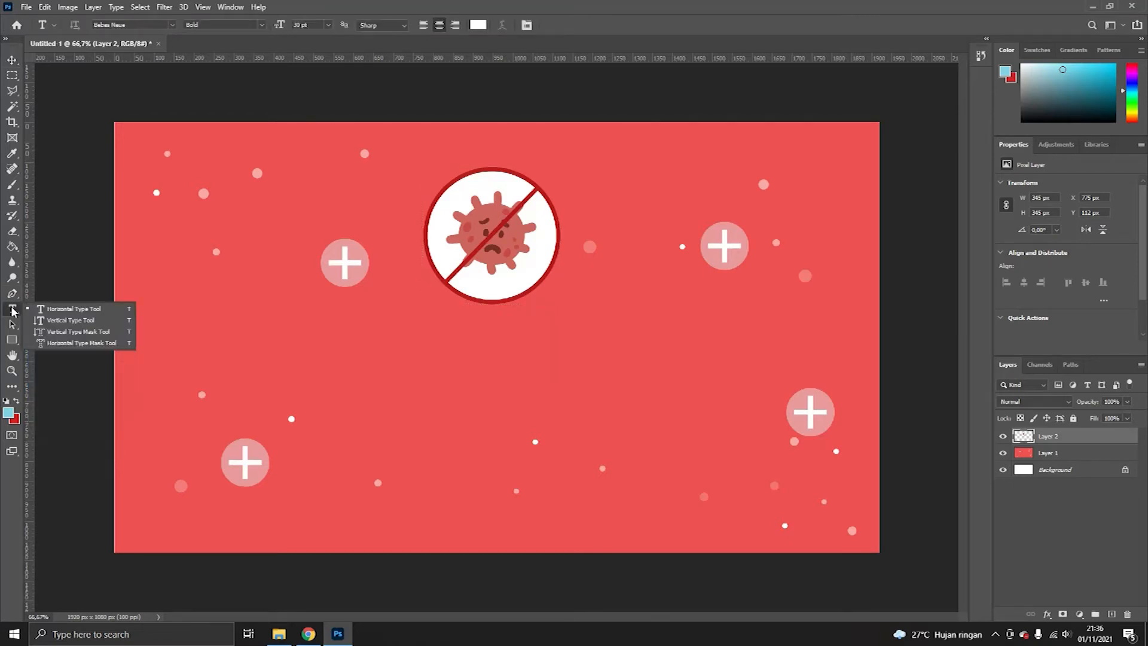
{"action": "left_click", "coordinate": [13, 312]}
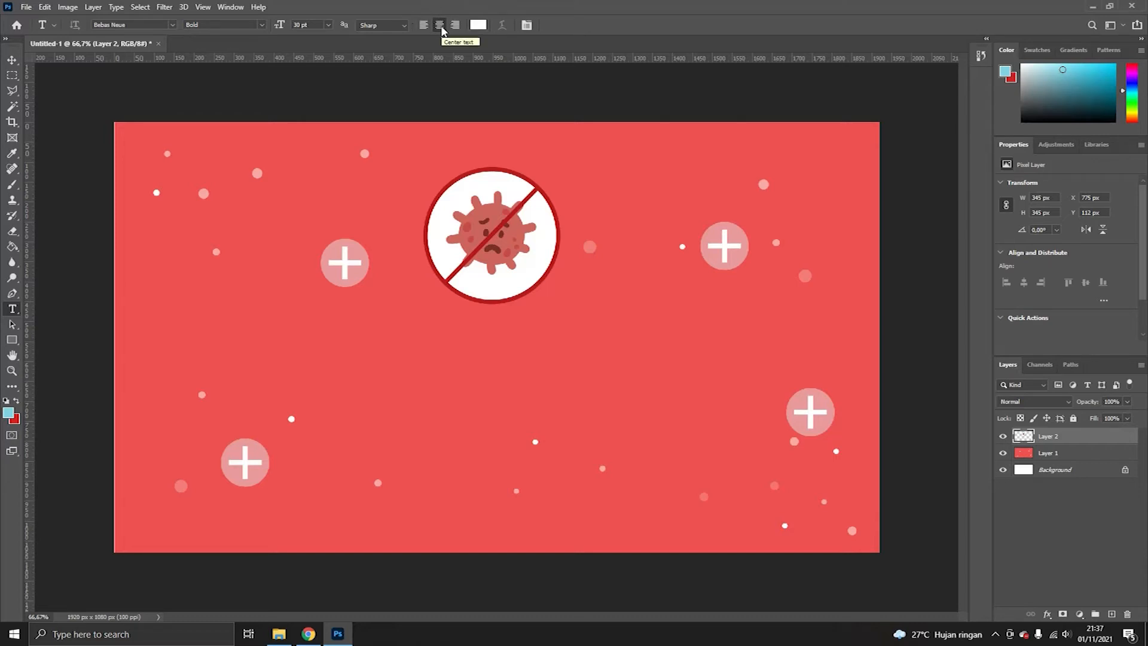
{"action": "left_click", "coordinate": [487, 335]}
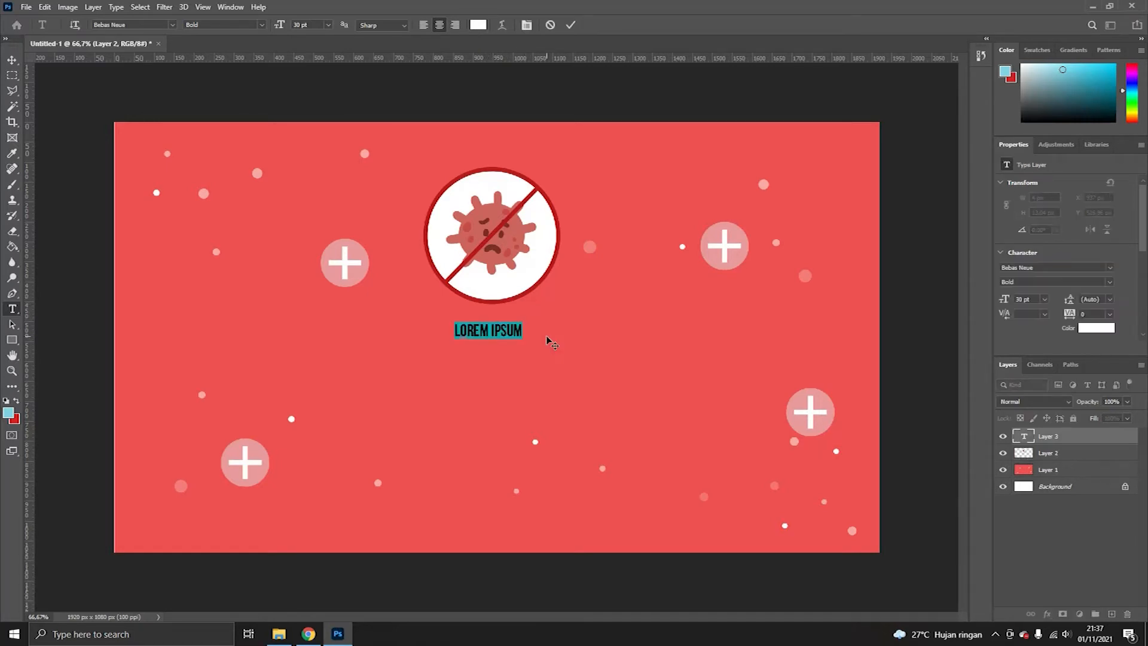
{"action": "type", "text": "PROTOKOL KESEHATAI SEKOLA"}
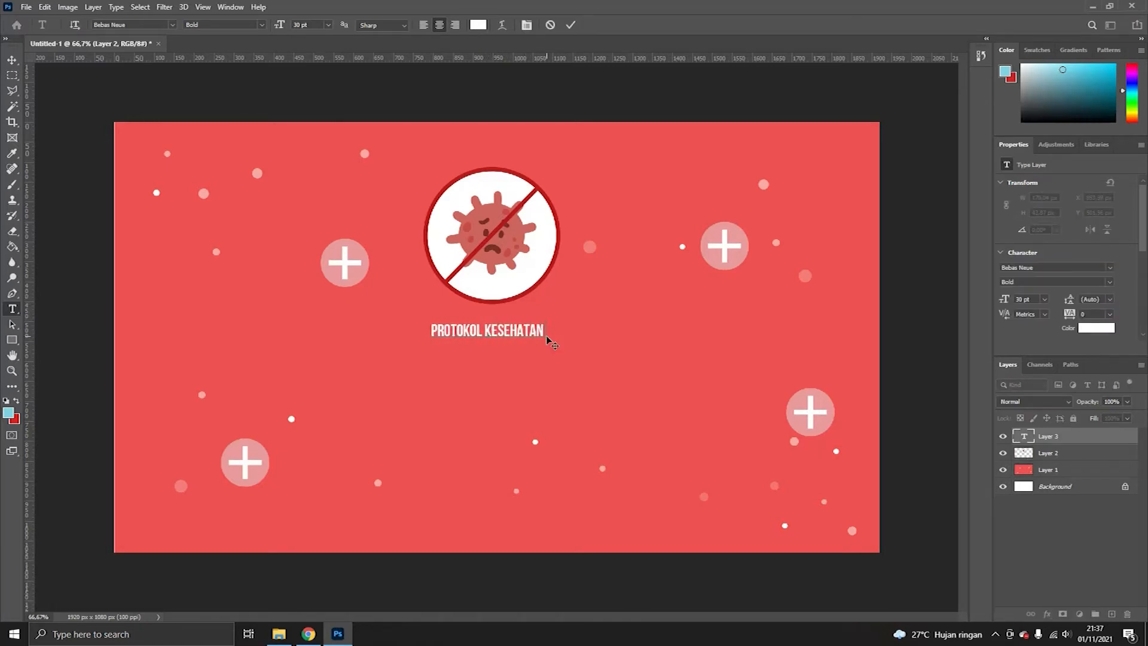
{"action": "type", "text": "H"}
{"action": "key", "text": "Return"}
{"action": "type", "text": "DIMASA"}
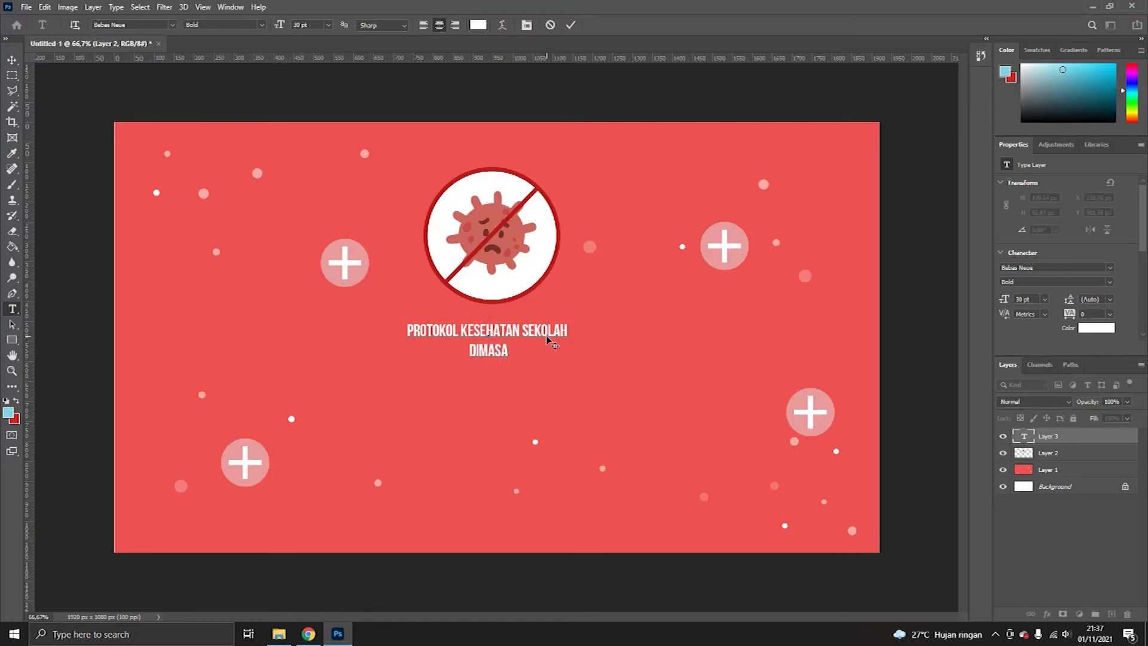
{"action": "key", "text": "BackSpace"}
{"action": "key", "text": "BackSpace"}
{"action": "key", "text": "BackSpace"}
{"action": "key", "text": "BackSpace"}
{"action": "key", "text": "BackSpace"}
{"action": "type", "text": "MASA PANDEMI COVID"}
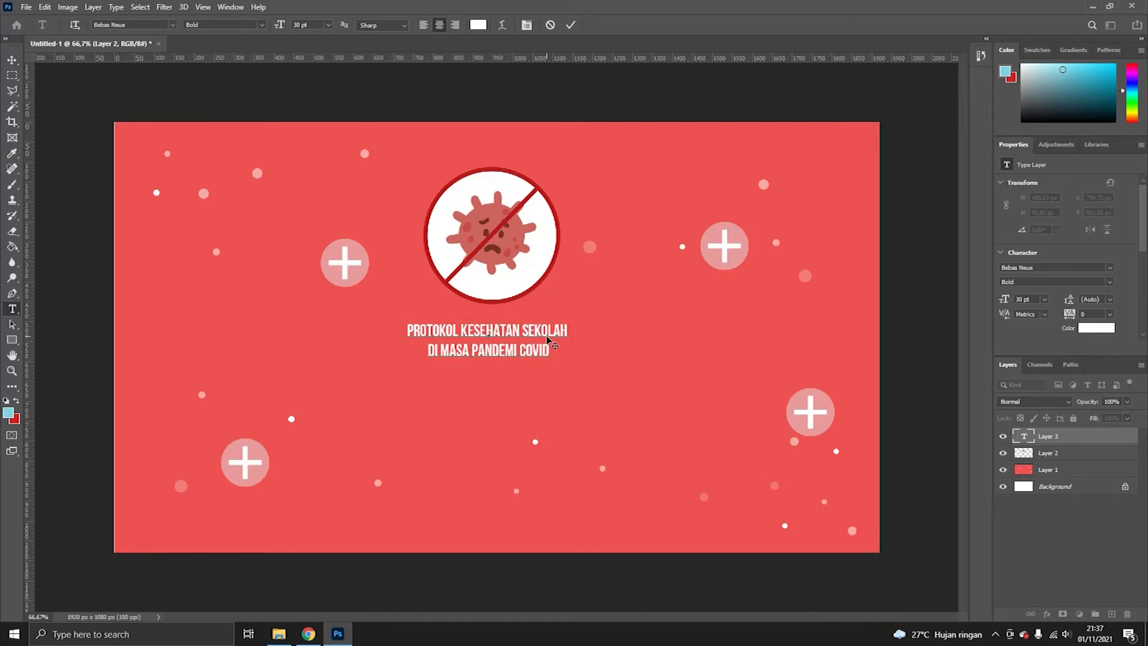
{"action": "type", "text": "-19"}
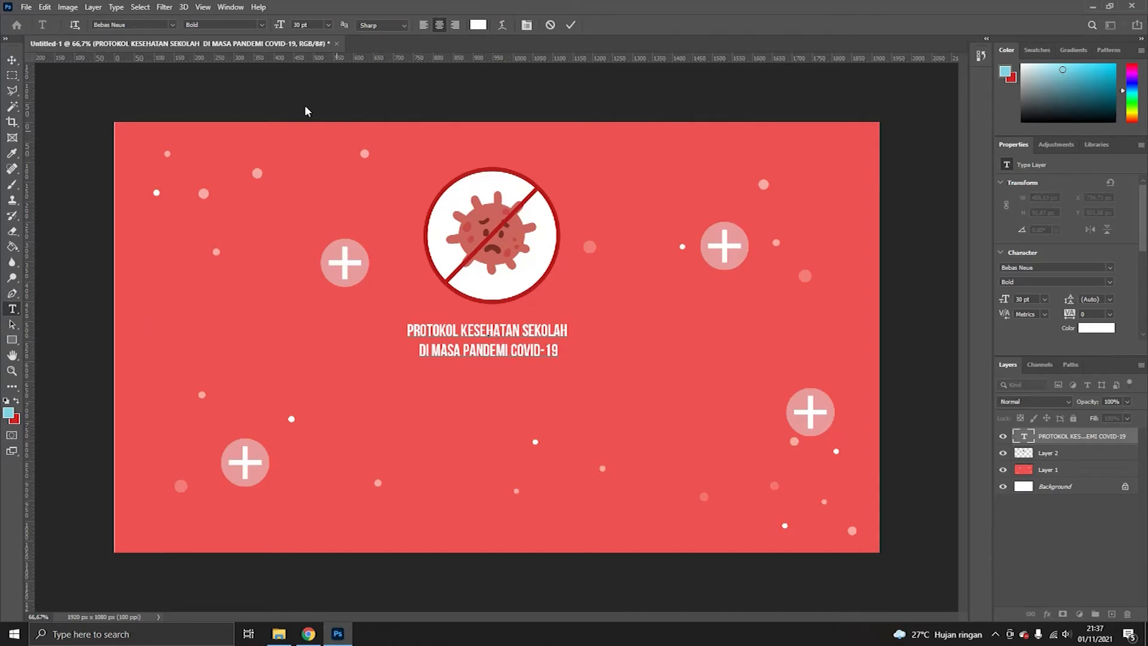
- Free-transform the title text to enlarge it to about 1242 px wide beneath the icon
{"action": "left_click", "coordinate": [13, 60]}
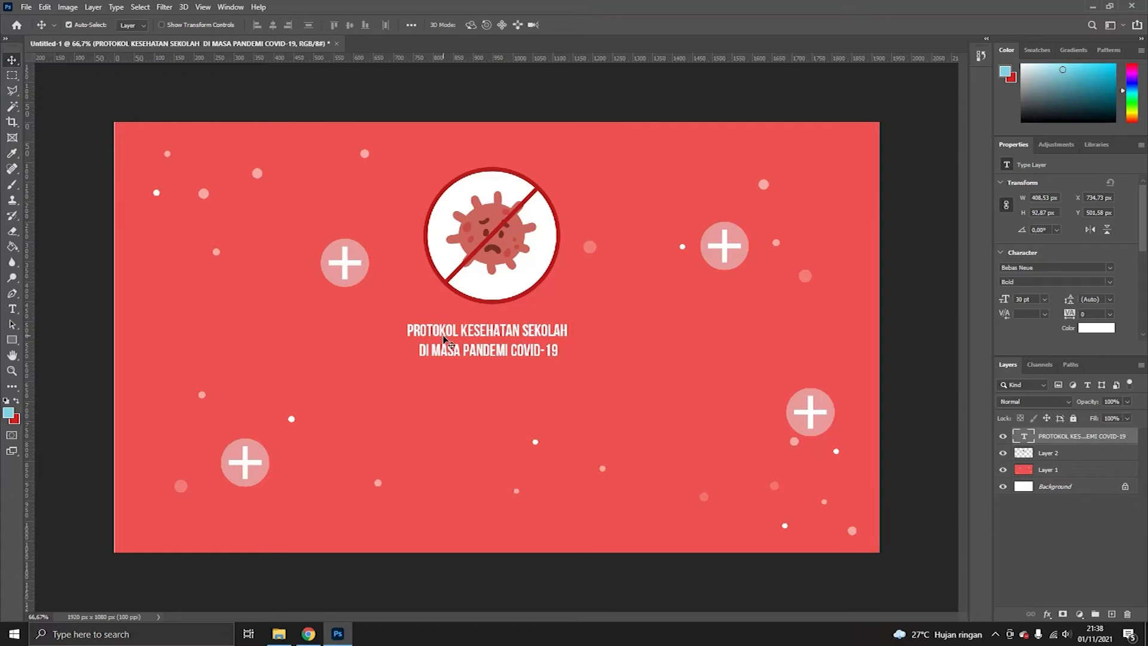
{"action": "key", "text": "ctrl+t"}
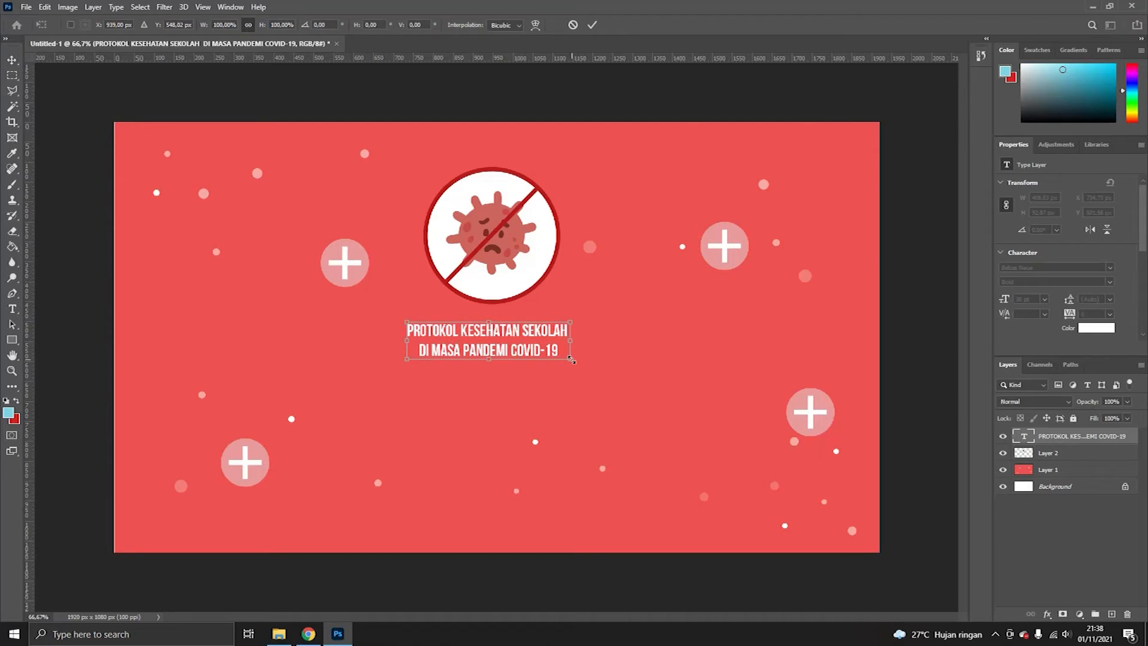
{"action": "left_click_drag", "start_coordinate": [571, 359], "coordinate": [754, 400]}
{"action": "left_click_drag", "start_coordinate": [414, 404], "coordinate": [407, 407]}
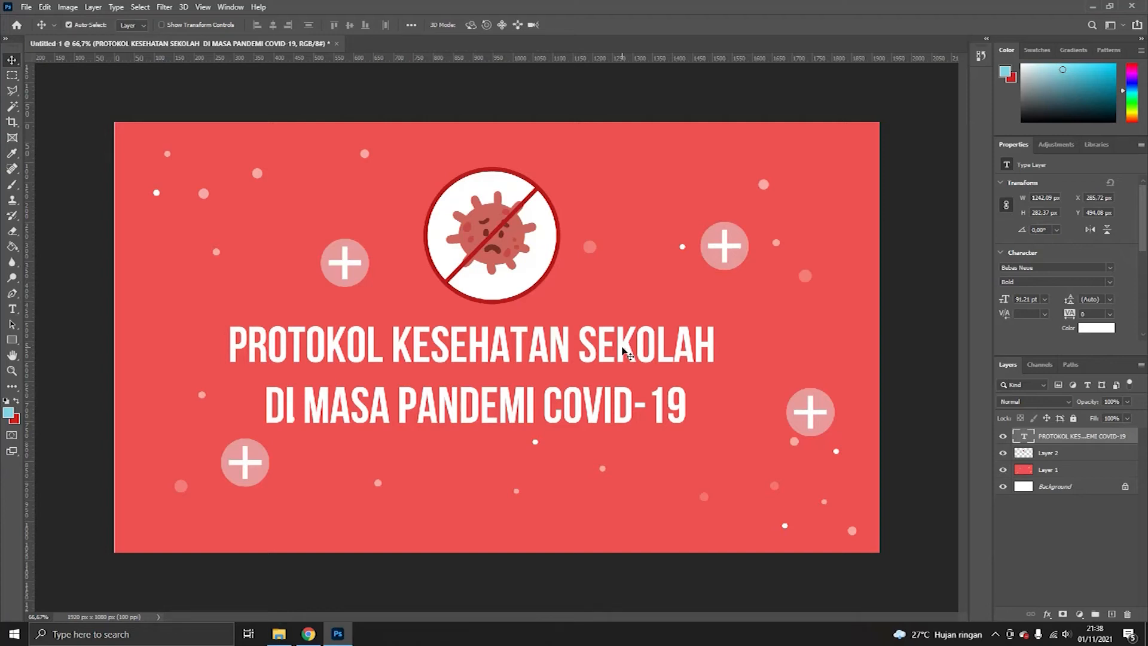
- Save the banner to the computer as Scene 1.psd with maximized compatibility, and close the document
{"action": "left_click", "coordinate": [26, 7]}
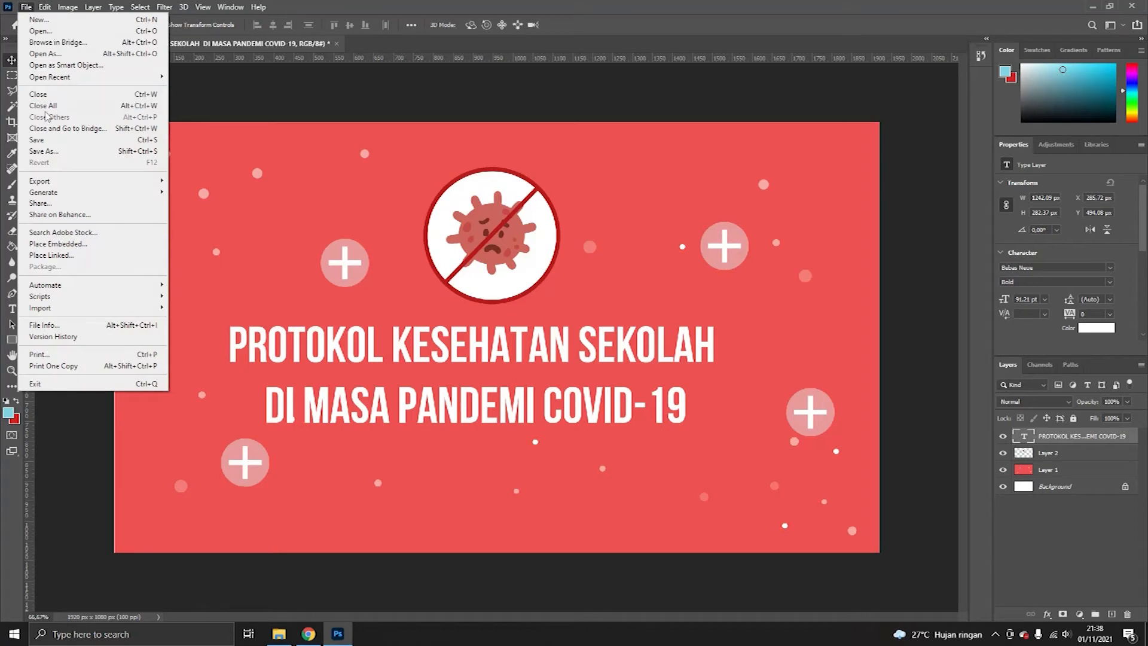
{"action": "left_click", "coordinate": [51, 140]}
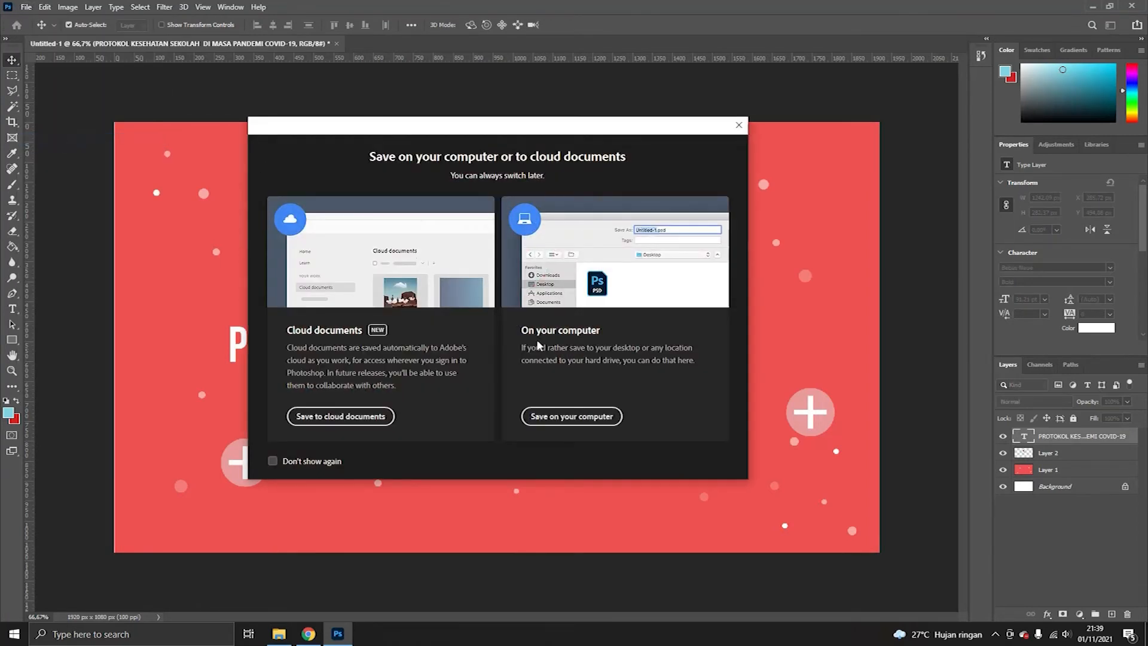
{"action": "left_click", "coordinate": [587, 425]}
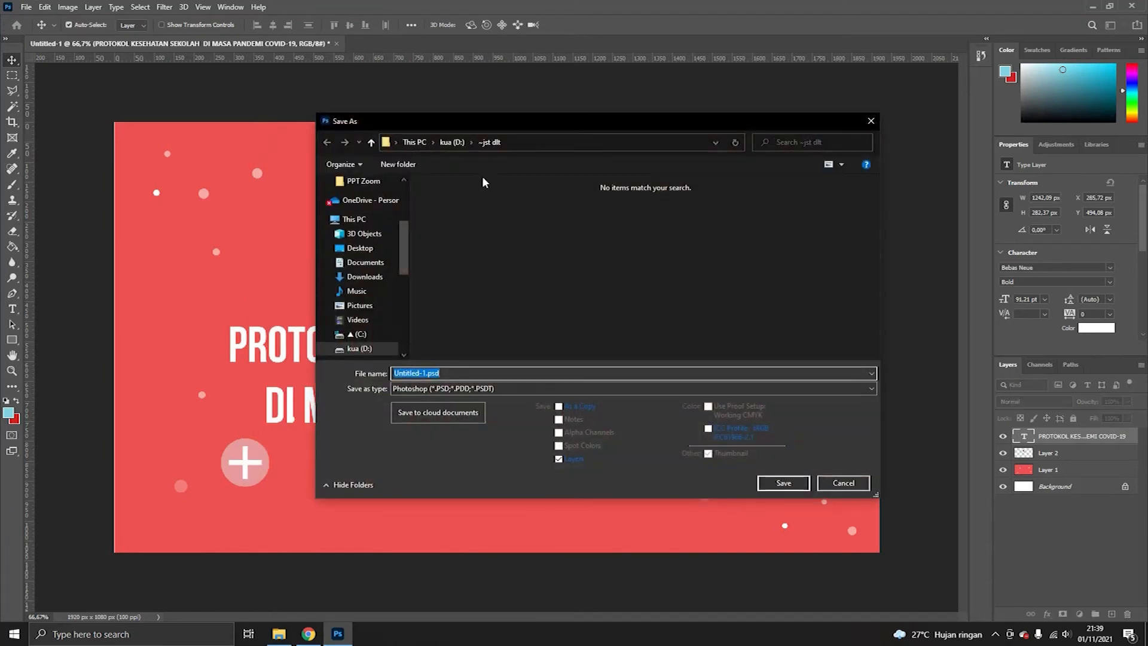
{"action": "left_click", "coordinate": [445, 373]}
{"action": "left_click_drag", "start_coordinate": [424, 373], "coordinate": [332, 354]}
{"action": "key", "text": "BackSpace"}
{"action": "type", "text": "Scene 1"}
{"action": "left_click", "coordinate": [784, 485]}
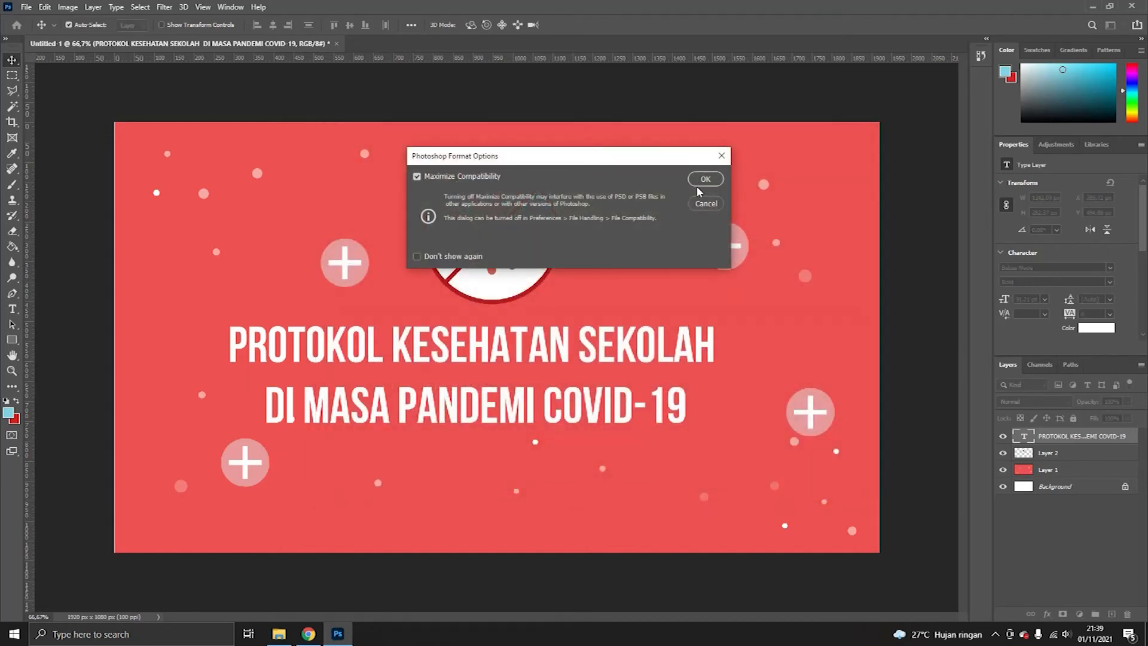
{"action": "left_click", "coordinate": [696, 179]}
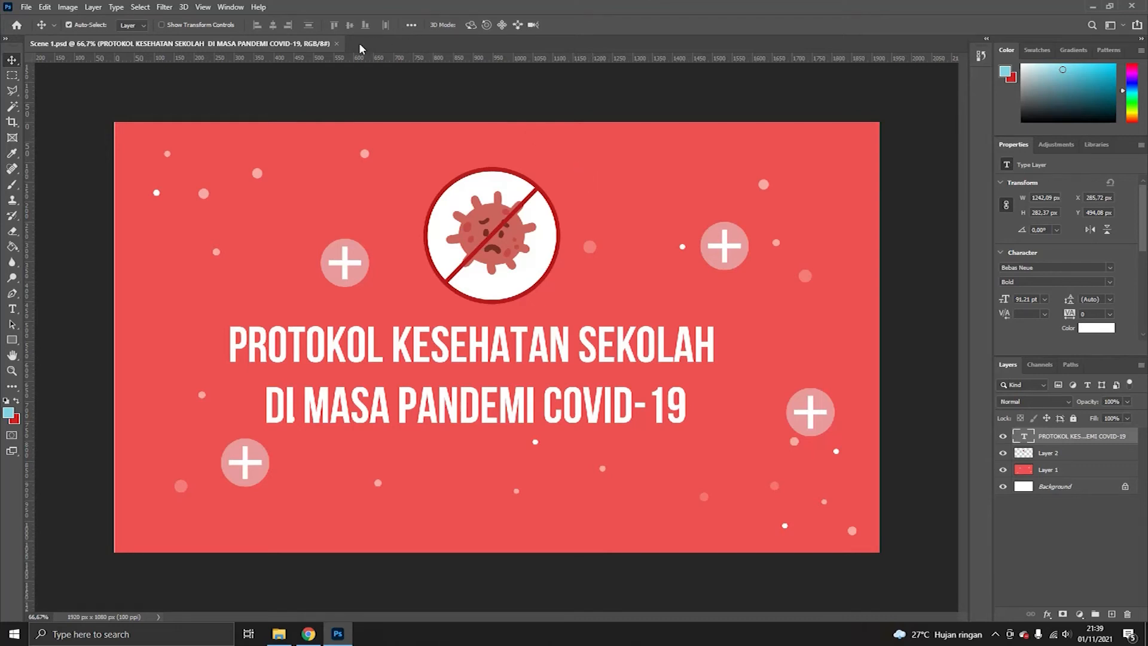
{"action": "left_click", "coordinate": [337, 44]}
- Create a new 1920 x 1080 px document with the resolution set to 100
{"action": "left_click", "coordinate": [25, 7]}
{"action": "left_click", "coordinate": [37, 24]}
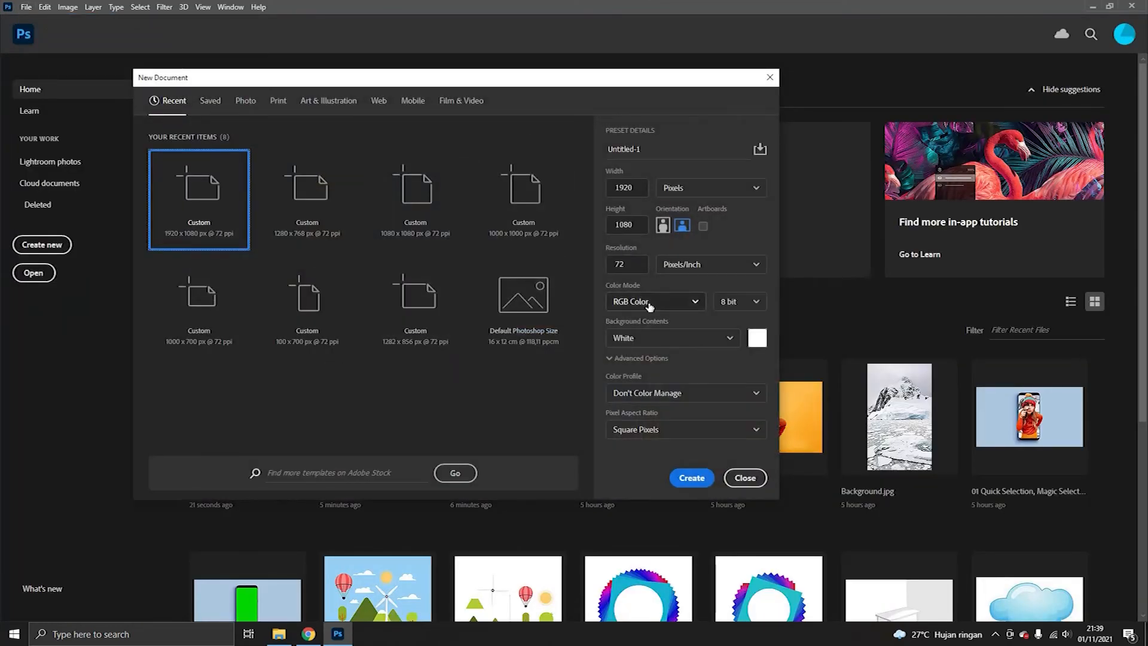
{"action": "double_click", "coordinate": [622, 262]}
{"action": "type", "text": "100"}
{"action": "key", "text": "Return"}
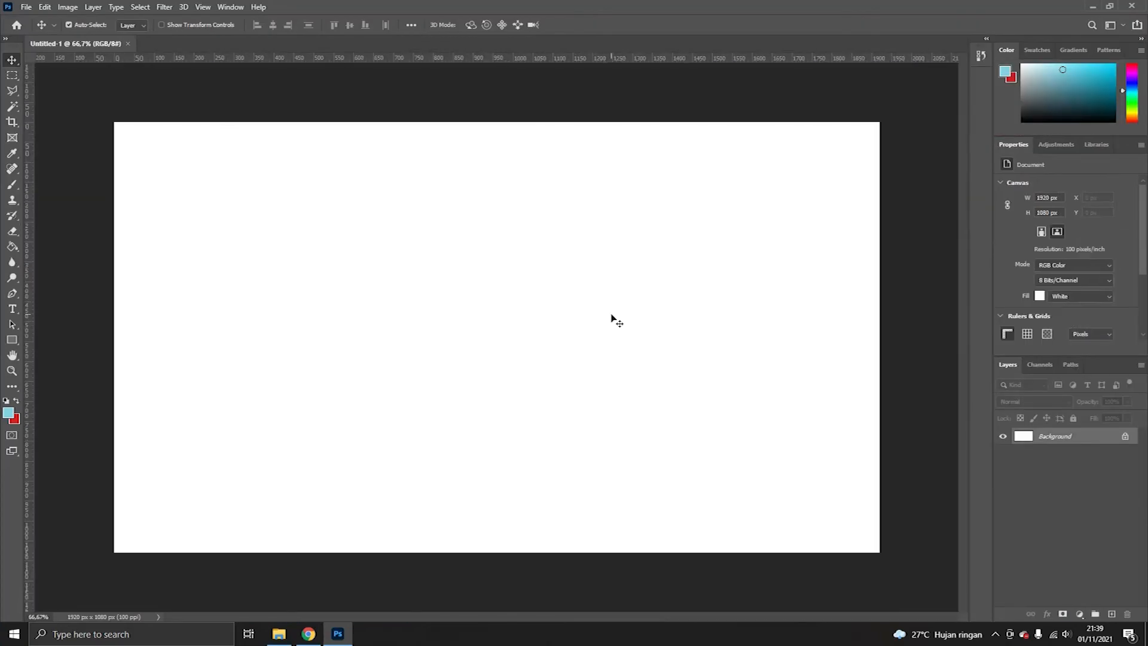
- Open the room-with-desk background image and copy it into the new document so it fills the canvas
{"action": "left_click", "coordinate": [26, 7]}
{"action": "left_click", "coordinate": [36, 37]}
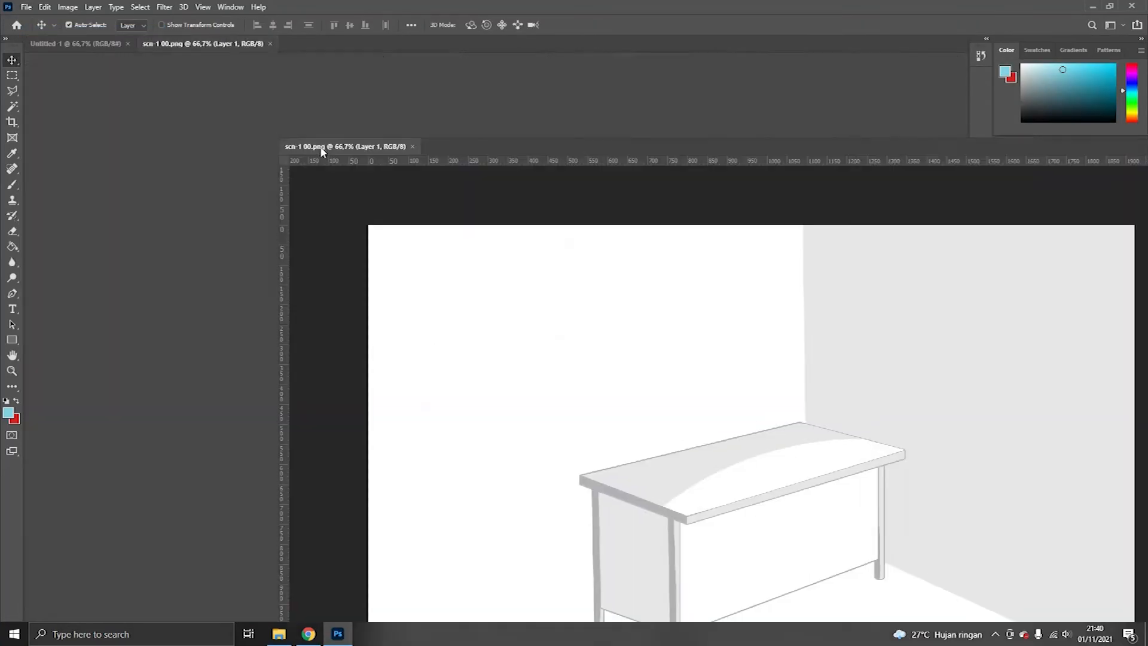
{"action": "left_click_drag", "start_coordinate": [320, 148], "coordinate": [471, 137]}
{"action": "left_click_drag", "start_coordinate": [529, 242], "coordinate": [232, 184]}
{"action": "mouse_move", "coordinate": [182, 58]}
{"action": "left_mouse_down"}
{"action": "mouse_move", "coordinate": [182, 103]}
{"action": "mouse_move", "coordinate": [182, 58]}
{"action": "left_mouse_up"}
{"action": "left_click_drag", "start_coordinate": [598, 136], "coordinate": [314, 93]}
{"action": "left_click", "coordinate": [930, 92]}
{"action": "left_click_drag", "start_coordinate": [557, 253], "coordinate": [524, 274]}
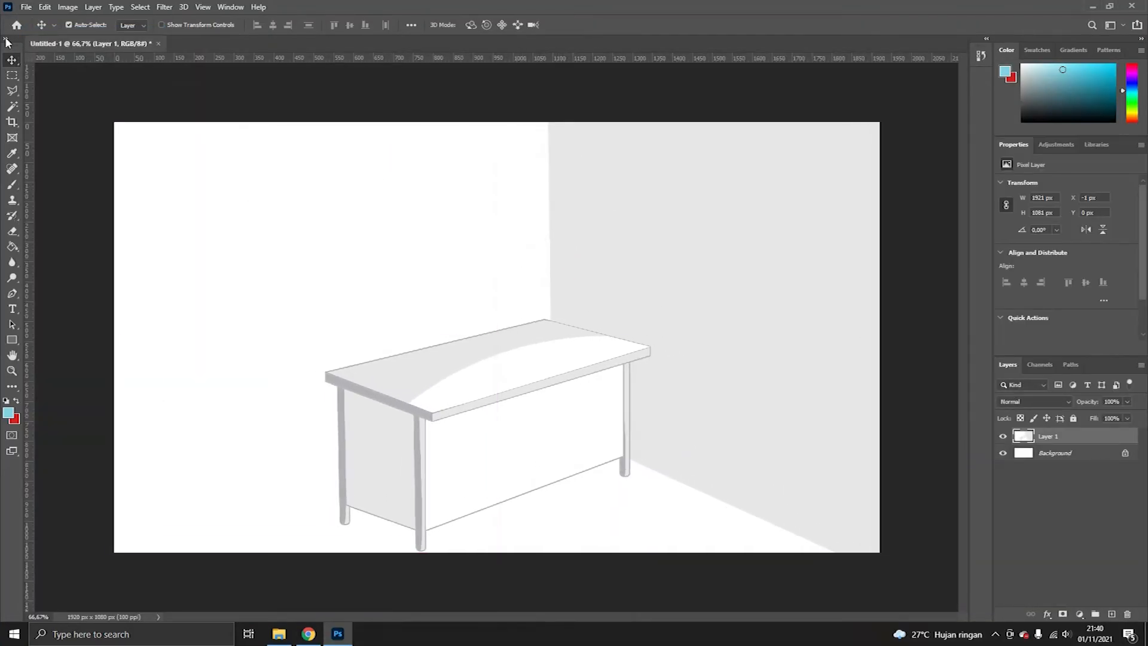
- Open the backpack image, copy it into the new document, close its source, and place it on the desk
{"action": "left_click", "coordinate": [25, 7]}
{"action": "left_click", "coordinate": [36, 37]}
{"action": "double_click", "coordinate": [706, 209]}
{"action": "left_click_drag", "start_coordinate": [240, 44], "coordinate": [505, 160]}
{"action": "left_click_drag", "start_coordinate": [482, 263], "coordinate": [300, 244]}
{"action": "left_click", "coordinate": [617, 159]}
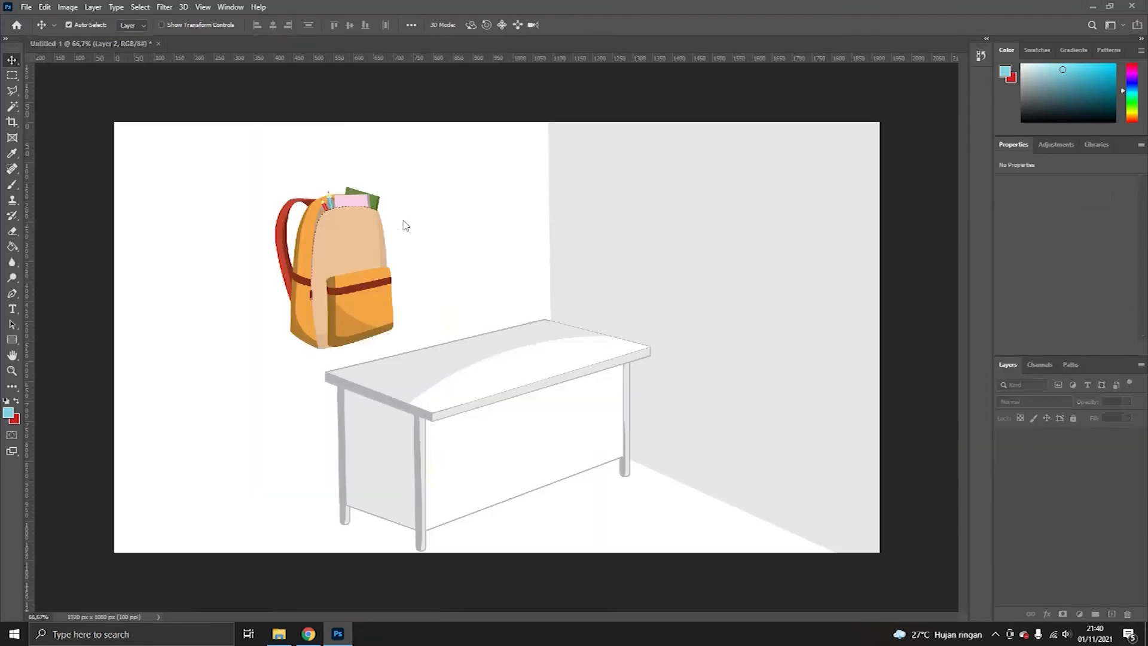
{"action": "left_click_drag", "start_coordinate": [376, 252], "coordinate": [539, 290]}
- Open the tissue speech-bubble icon, copy it into the new document at the left, and close its source window
{"action": "left_click", "coordinate": [26, 6]}
{"action": "left_click", "coordinate": [37, 31]}
{"action": "double_click", "coordinate": [769, 211]}
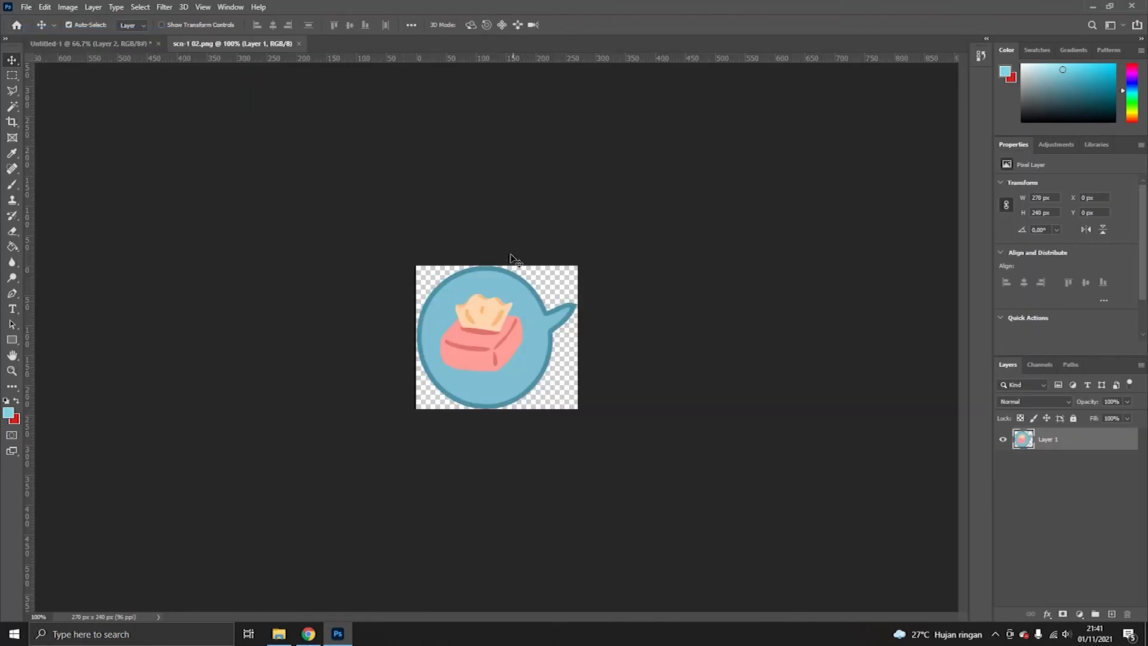
{"action": "left_click_drag", "start_coordinate": [237, 44], "coordinate": [513, 172]}
{"action": "left_click_drag", "start_coordinate": [515, 238], "coordinate": [289, 257]}
{"action": "left_click", "coordinate": [594, 172]}
- Copy the mask speech-bubble icon above the tissue icon, close its source, and move the tissue icon beside the backpack
{"action": "left_click", "coordinate": [26, 7]}
{"action": "left_click", "coordinate": [37, 31]}
{"action": "double_click", "coordinate": [833, 205]}
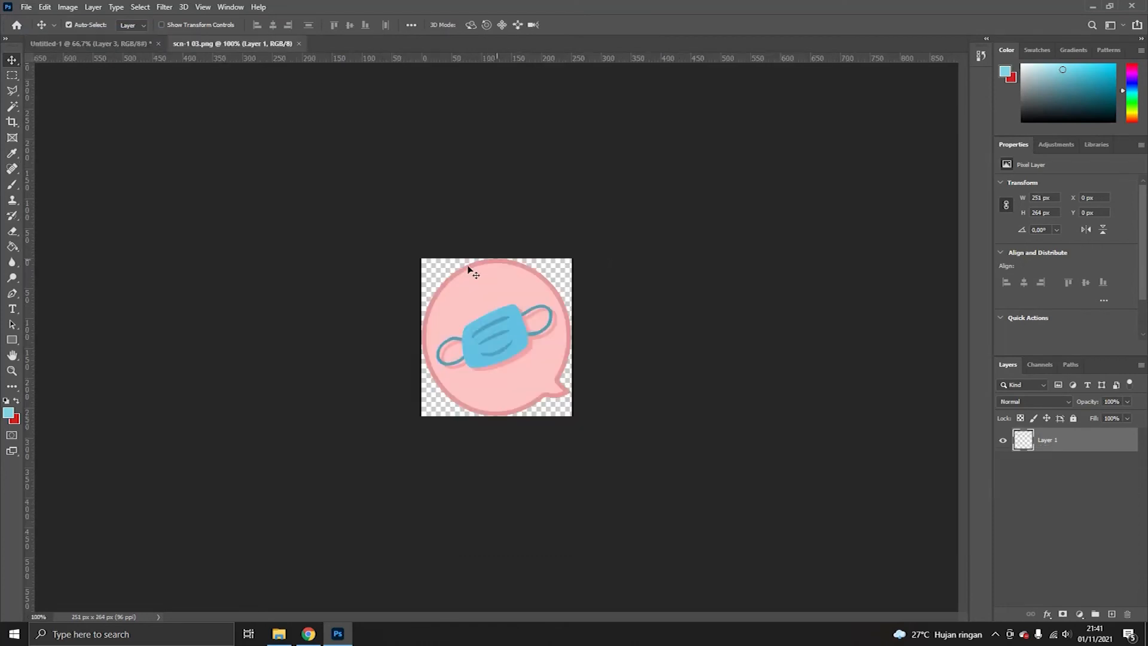
{"action": "left_click_drag", "start_coordinate": [237, 45], "coordinate": [393, 148]}
{"action": "left_click_drag", "start_coordinate": [469, 263], "coordinate": [385, 193]}
{"action": "left_click", "coordinate": [482, 149]}
{"action": "left_click_drag", "start_coordinate": [275, 272], "coordinate": [359, 318]}
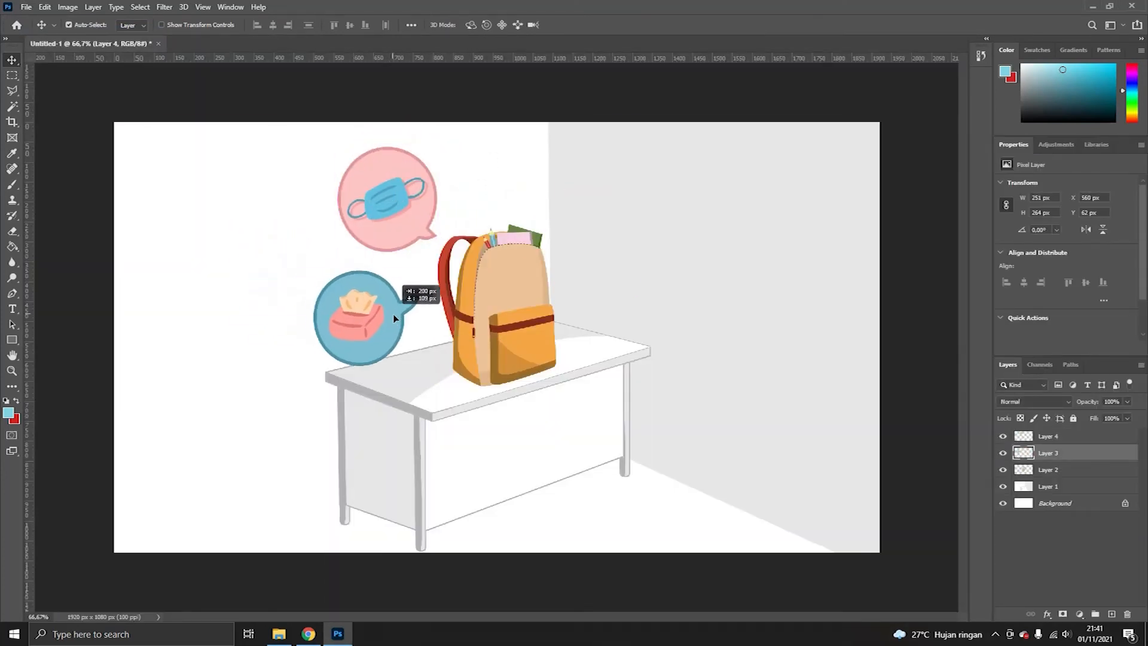
- Open the hand-sanitizer speech-bubble icon, copy it to the right of the backpack, and close its source window
{"action": "left_click", "coordinate": [26, 7]}
{"action": "left_click", "coordinate": [37, 31]}
{"action": "double_click", "coordinate": [450, 278]}
{"action": "left_click_drag", "start_coordinate": [238, 44], "coordinate": [334, 167]}
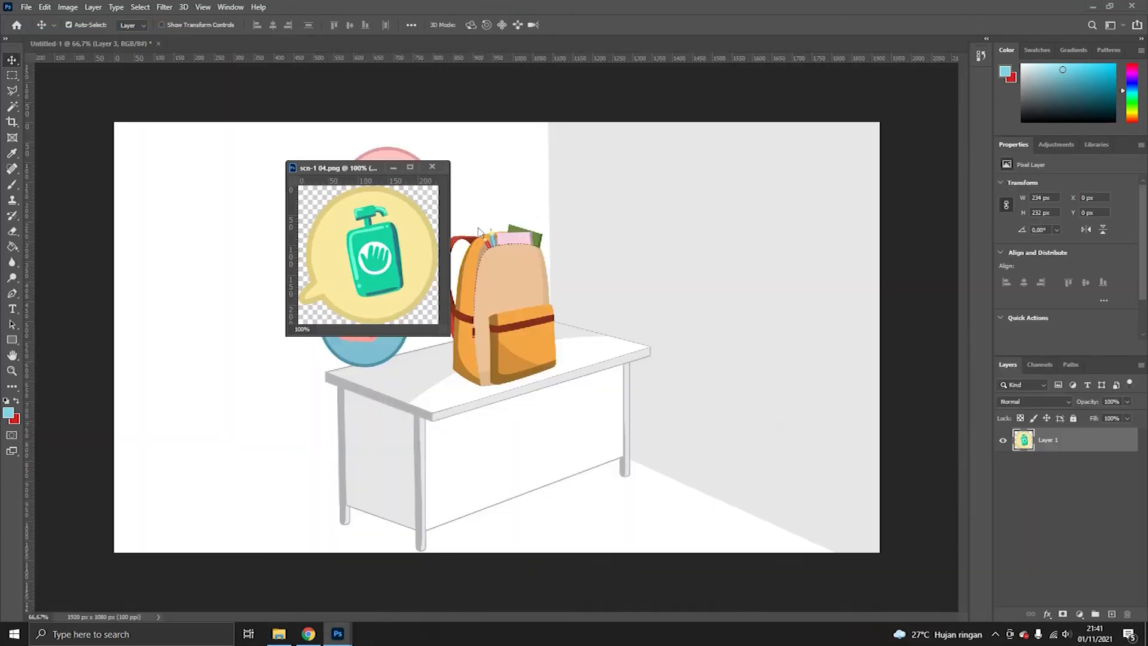
{"action": "left_click_drag", "start_coordinate": [384, 251], "coordinate": [583, 225]}
{"action": "left_click", "coordinate": [545, 166]}
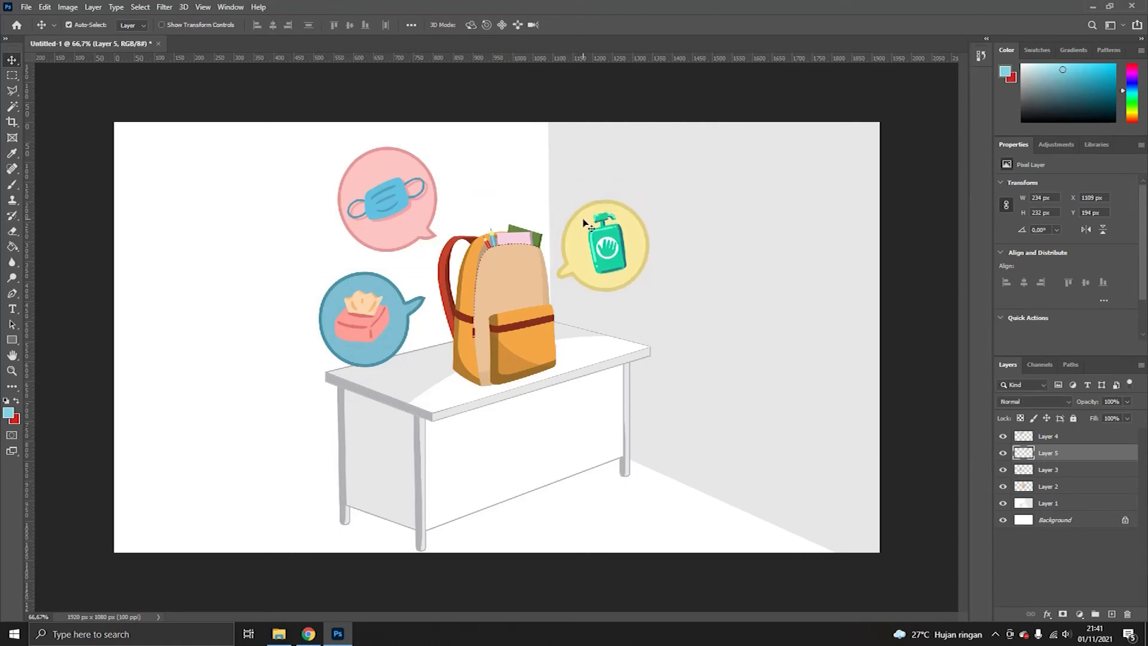
- Save the desk scene to the computer as Scene 2.psd with maximized compatibility
{"action": "left_click", "coordinate": [26, 8]}
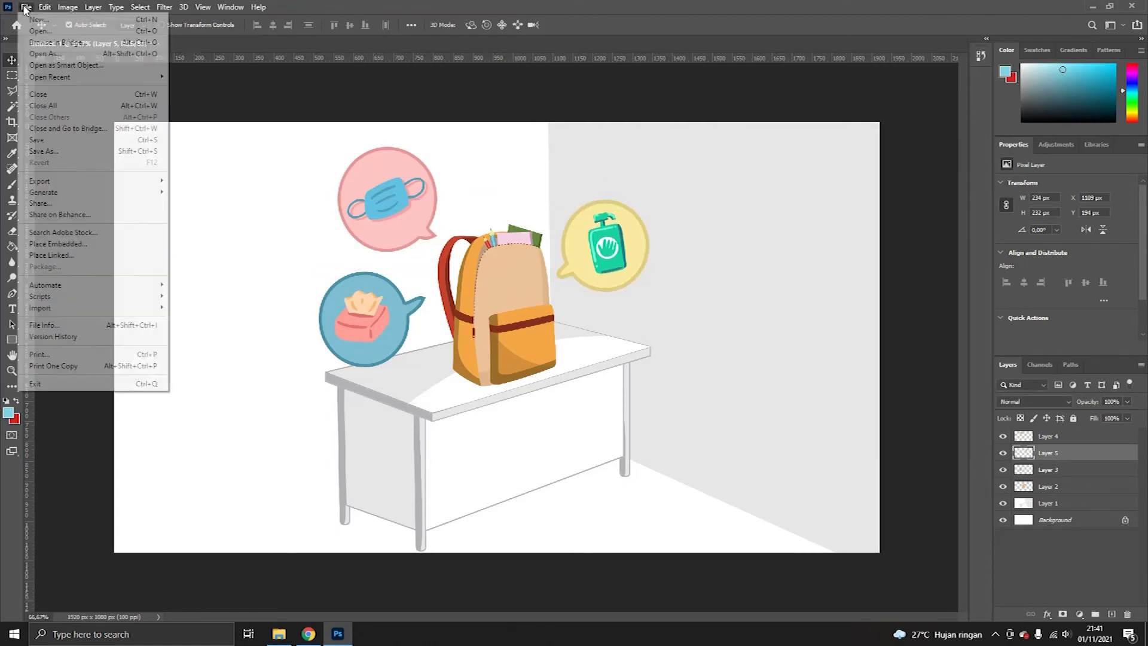
{"action": "left_click", "coordinate": [62, 153]}
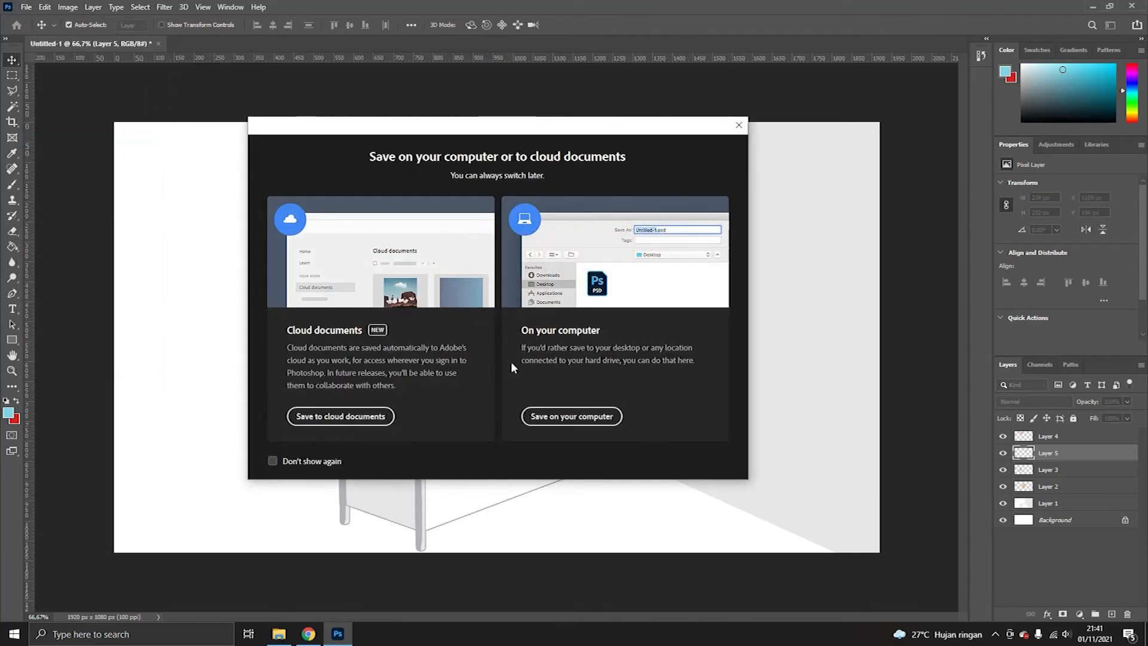
{"action": "left_click", "coordinate": [553, 414]}
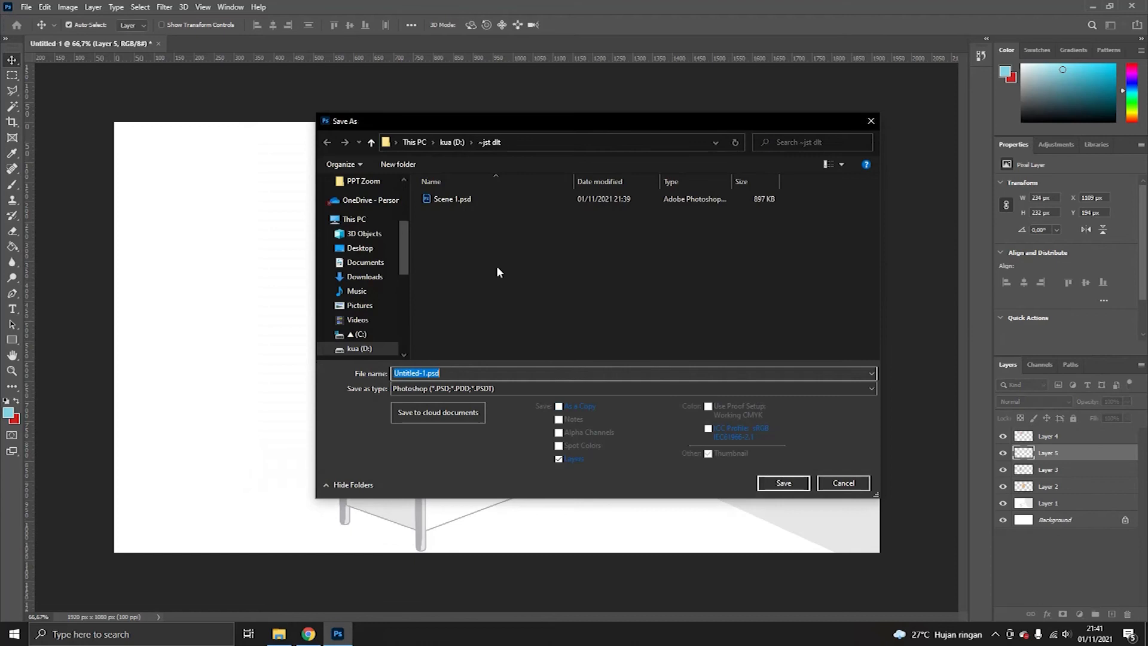
{"action": "left_click", "coordinate": [453, 199]}
{"action": "left_click", "coordinate": [413, 373]}
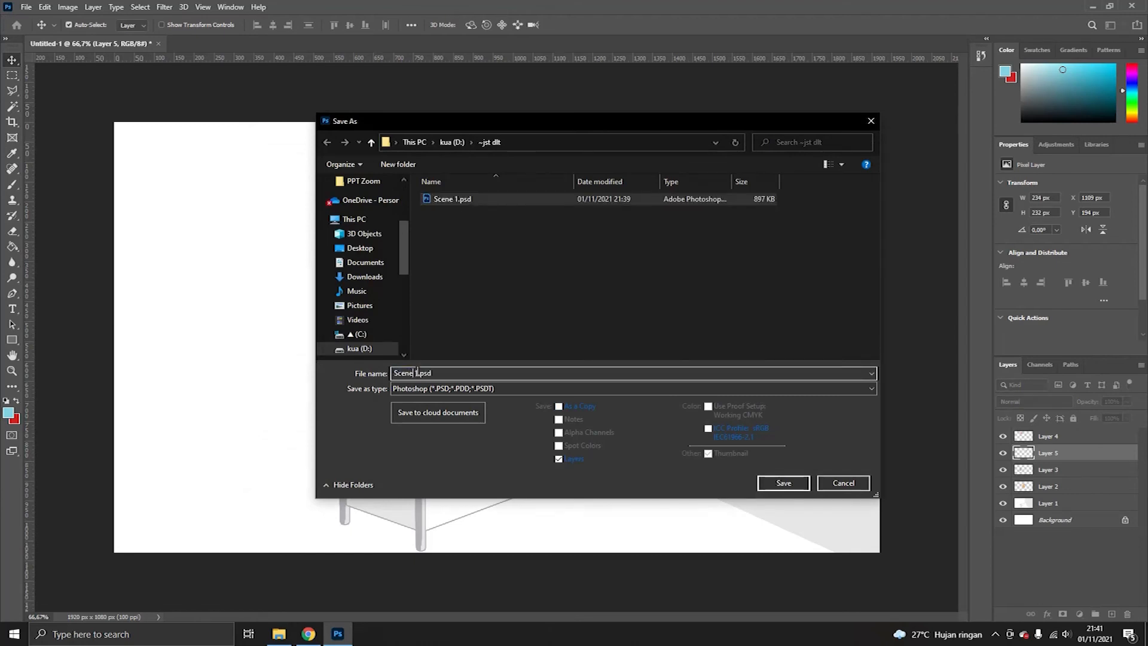
{"action": "type", "text": "2"}
{"action": "left_click", "coordinate": [783, 484]}
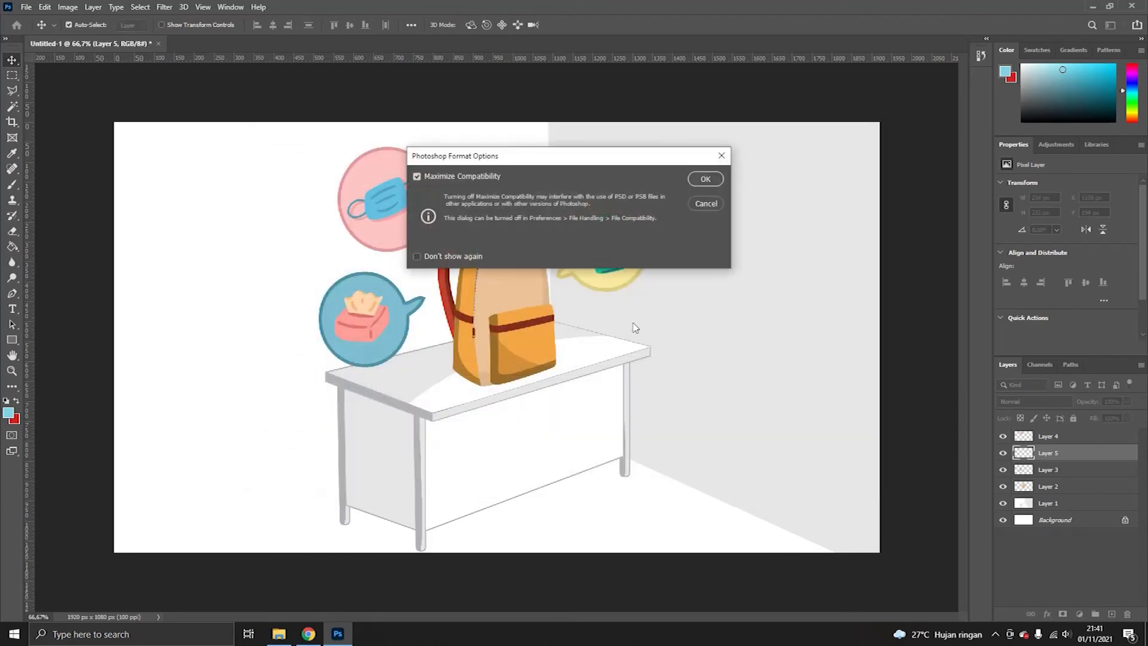
{"action": "left_click", "coordinate": [705, 180]}
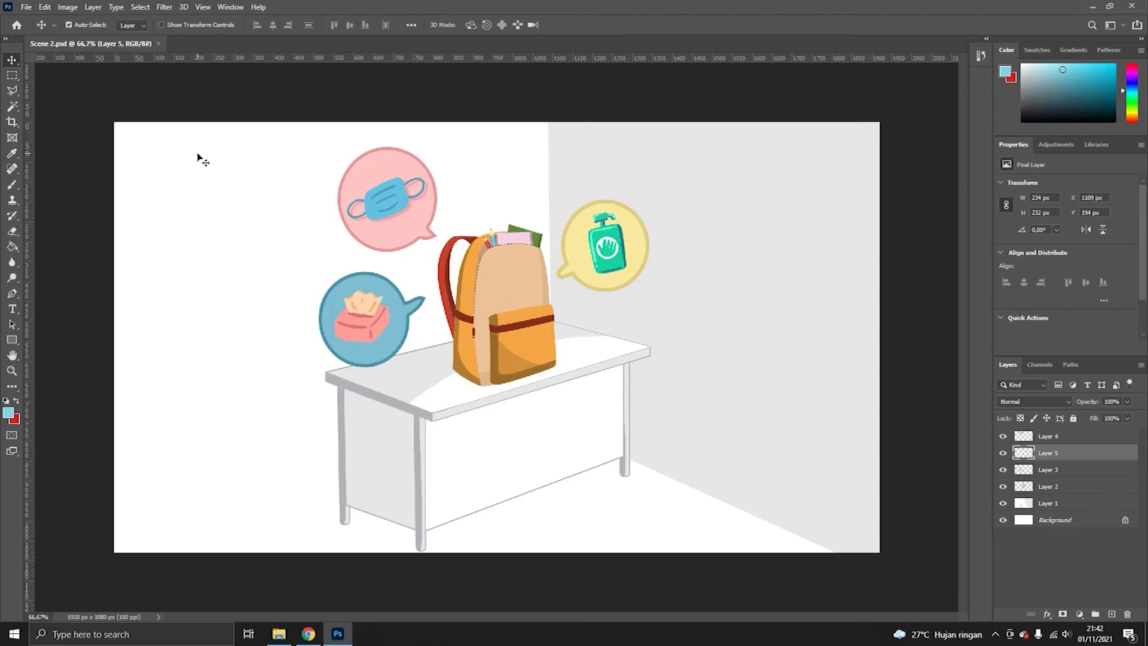
- Open the scn-2 00.png background image for the next scene
{"action": "key", "text": "ctrl+o"}
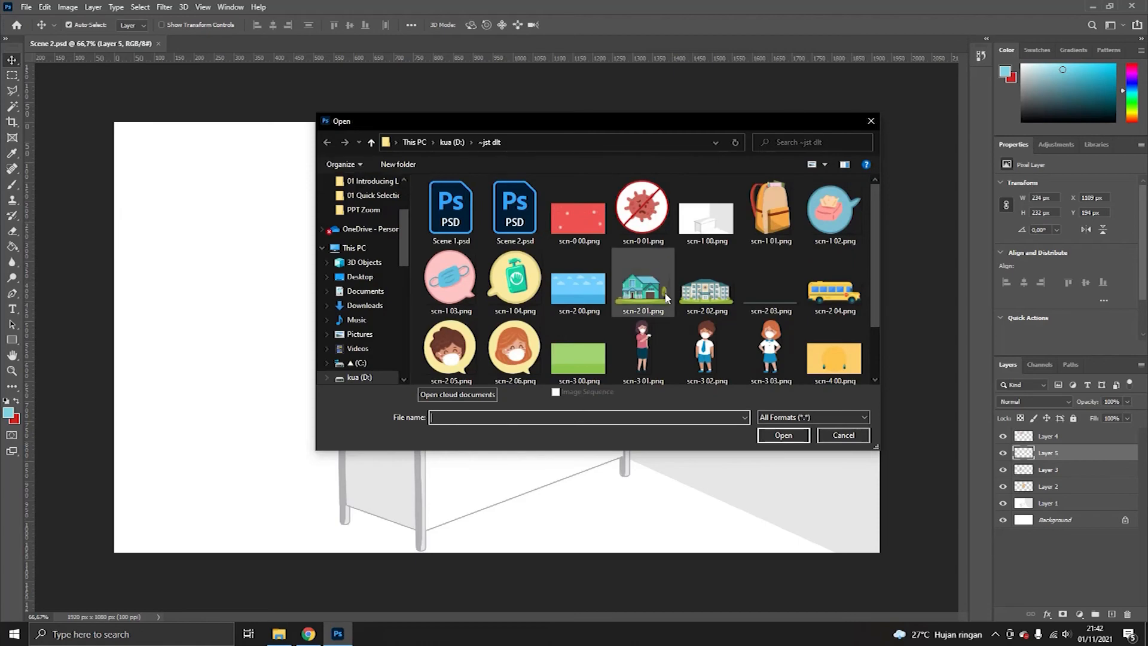
{"action": "left_click", "coordinate": [578, 284]}
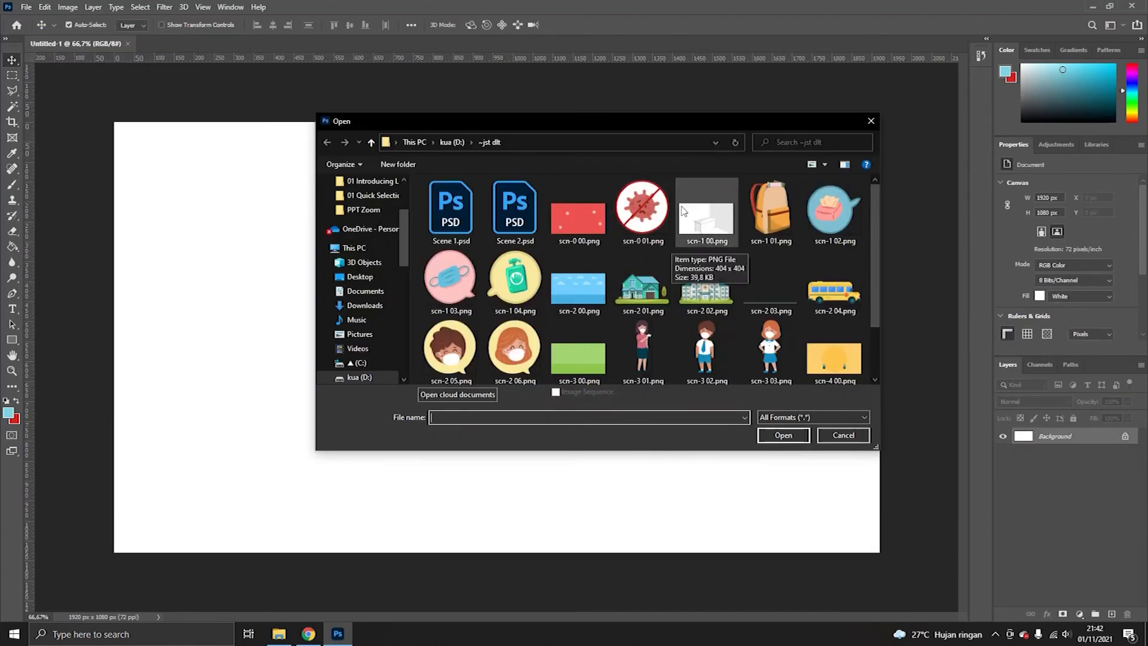
{"action": "double_click", "coordinate": [578, 284]}
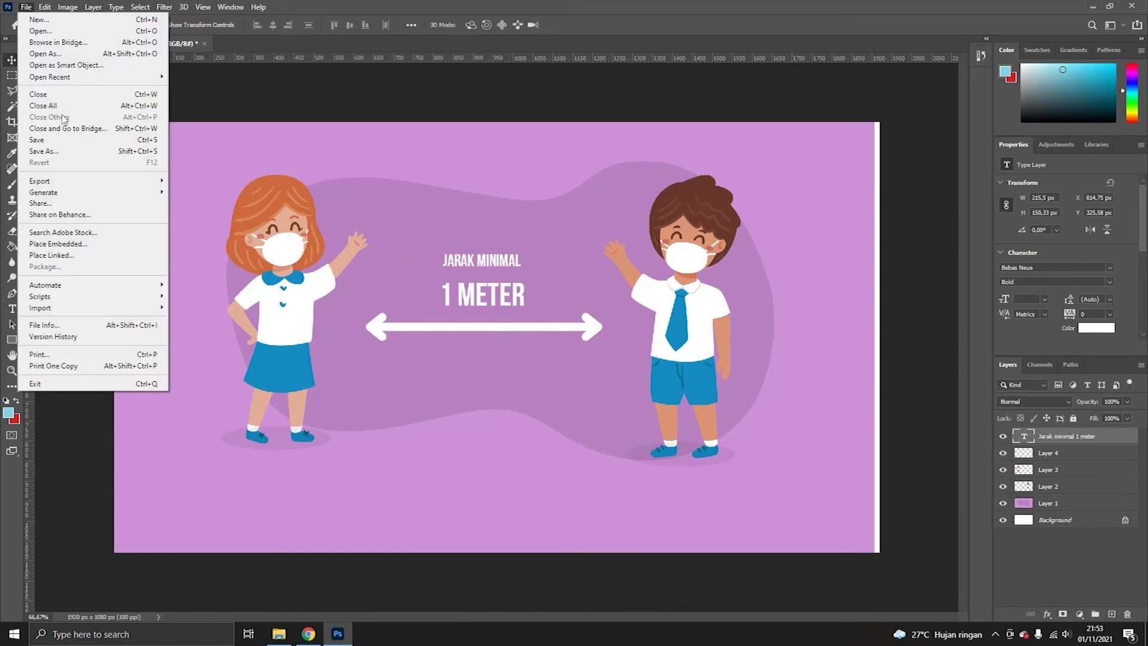
- Save the distancing scene to the computer as Scene 6.psd in the same folder
{"action": "left_click", "coordinate": [58, 141]}
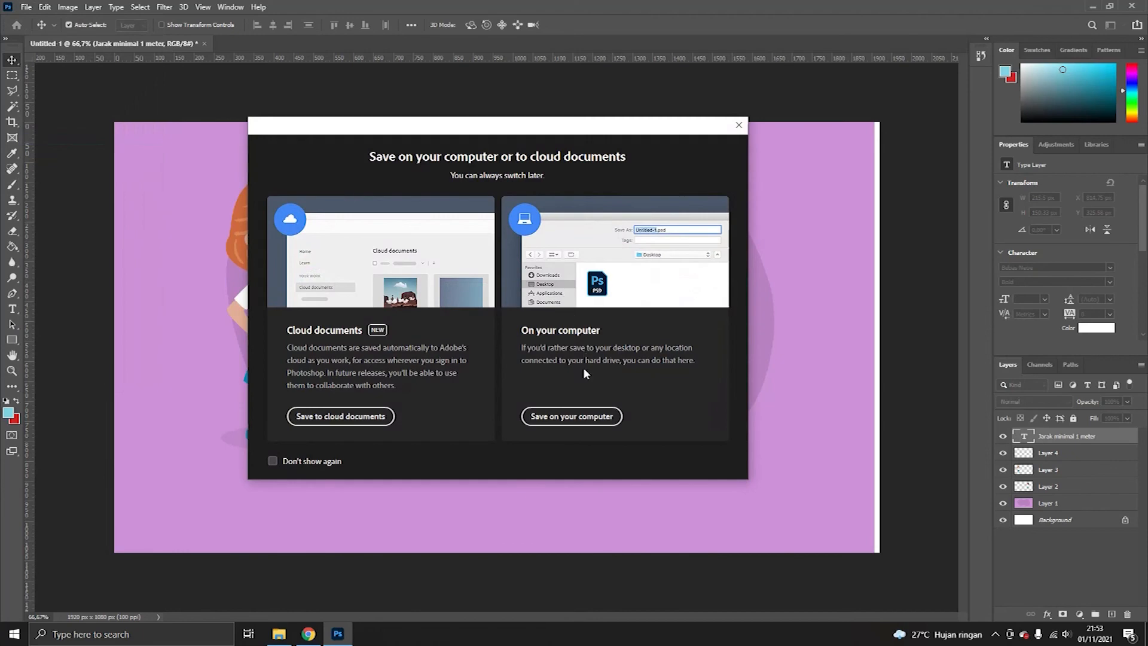
{"action": "left_click", "coordinate": [571, 416]}
{"action": "left_click", "coordinate": [543, 300]}
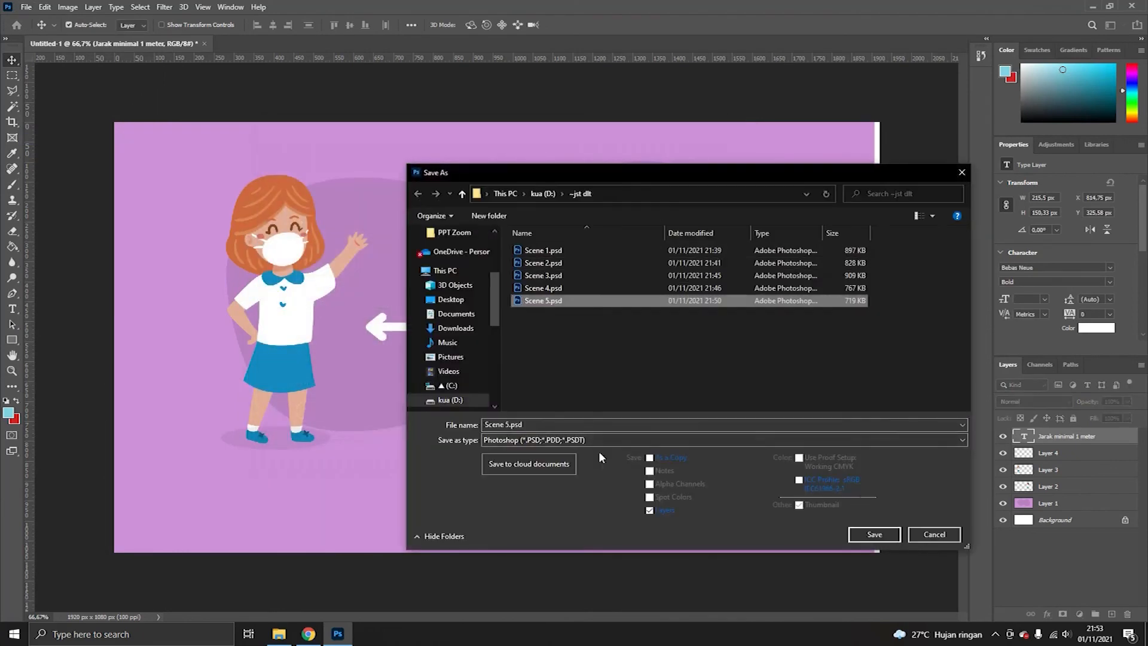
{"action": "left_click", "coordinate": [545, 423]}
{"action": "key", "text": "Left"}
{"action": "key", "text": "Left"}
{"action": "key", "text": "Left"}
{"action": "key", "text": "Left"}
{"action": "key", "text": "BackSpace"}
{"action": "type", "text": "6"}
{"action": "key", "text": "Return"}
- Switch to File Explorer and open the ~jst dlt folder on drive D to view the saved scenes
{"action": "key", "text": "alt+Tab"}
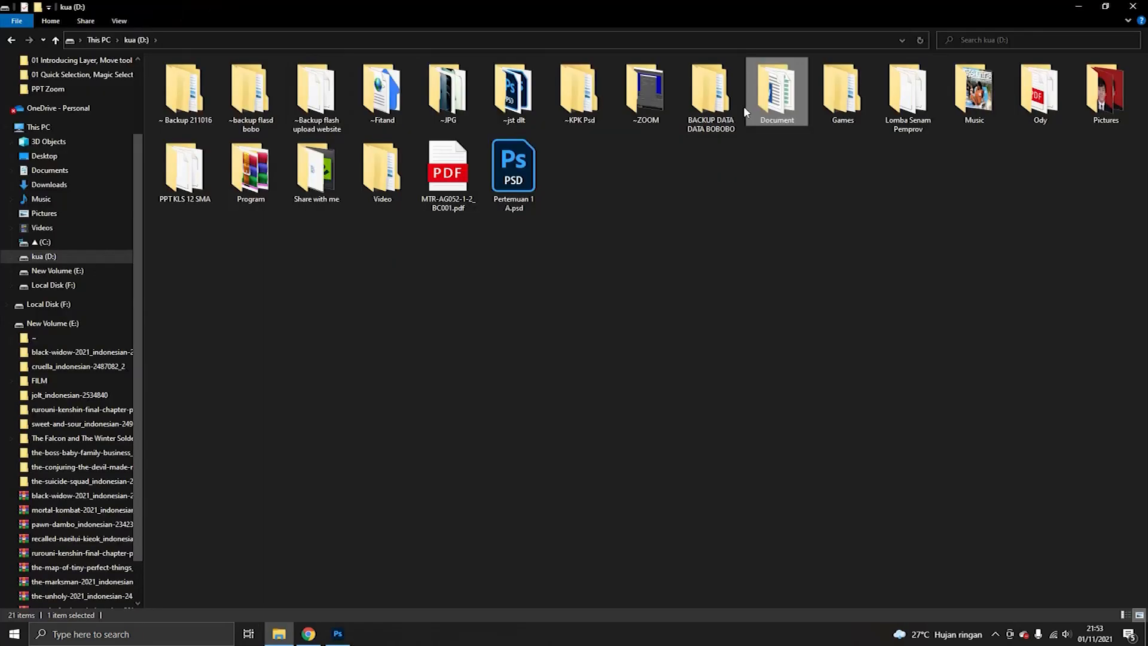
{"action": "left_click", "coordinate": [388, 106]}
{"action": "left_click", "coordinate": [503, 86]}
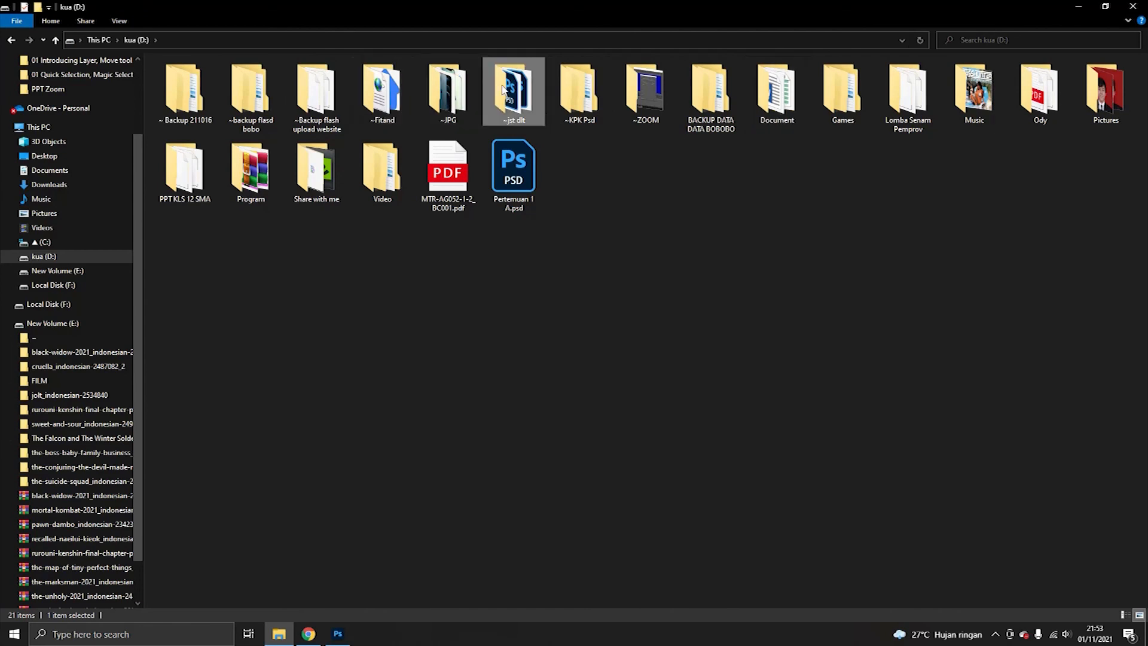
{"action": "double_click", "coordinate": [502, 89]}
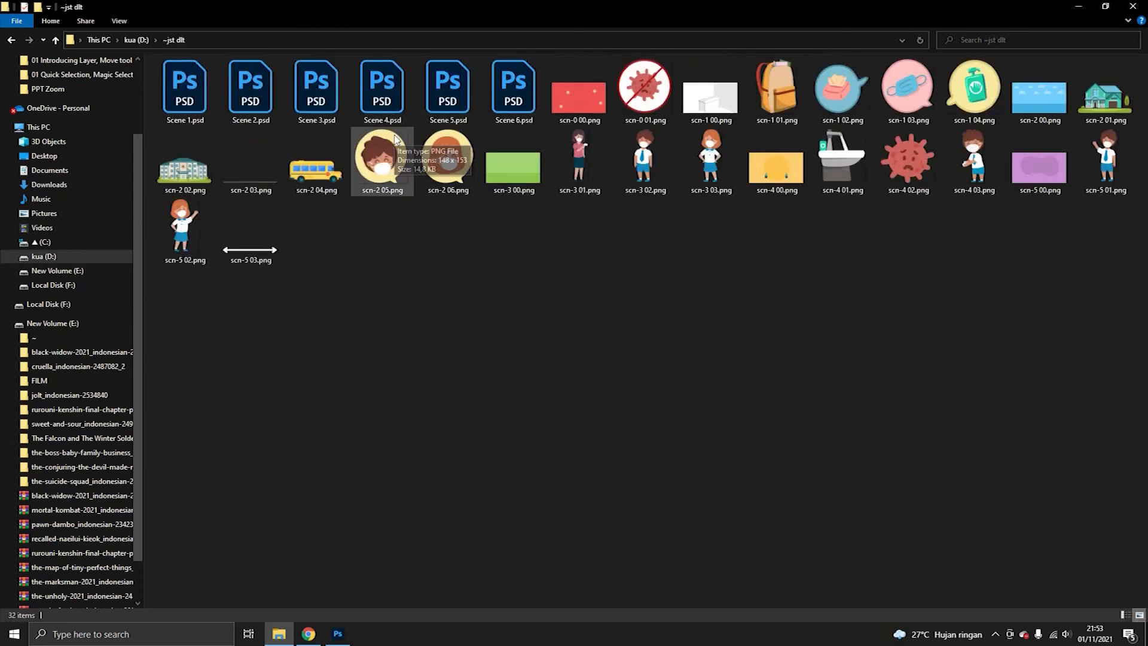